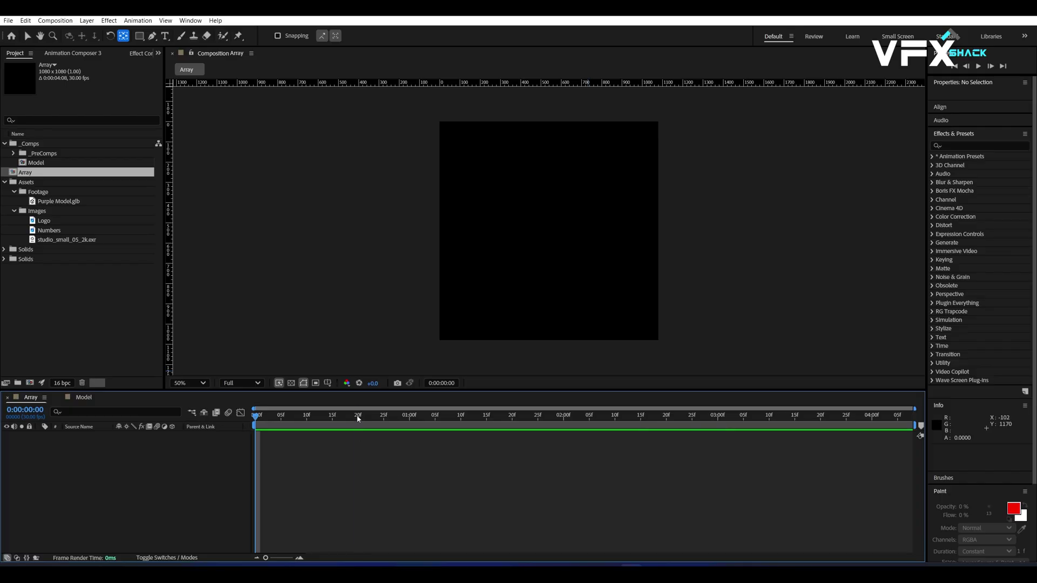
Review the Array composition's duration and its Advanced 3D renderer options, including the shadow resolution choices
{"action": "left_click_drag", "start_coordinate": [482, 418], "coordinate": [409, 424]}
{"action": "left_click", "coordinate": [55, 20]}
{"action": "left_click", "coordinate": [65, 44]}
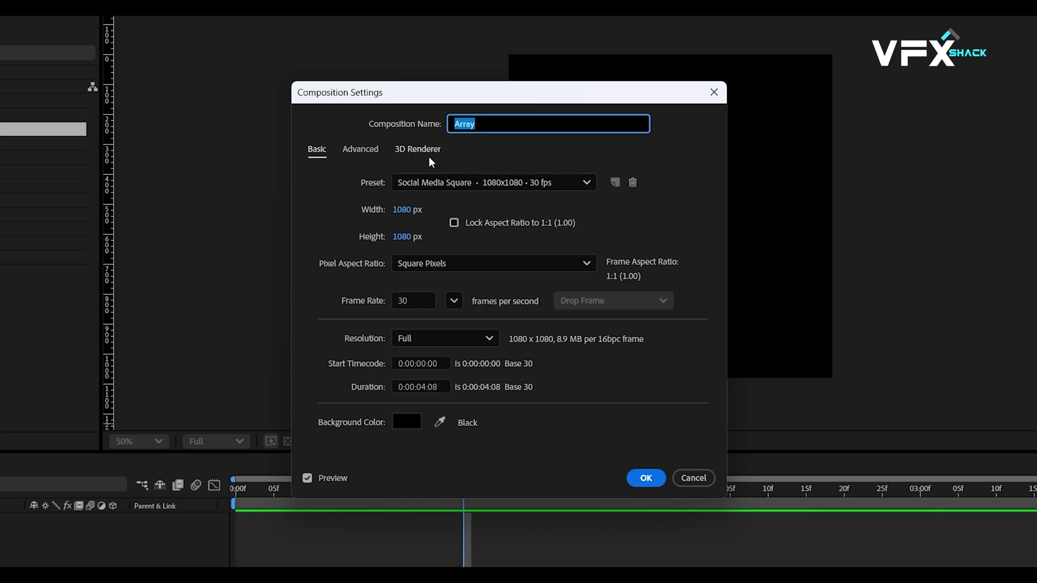
{"action": "left_click", "coordinate": [442, 383]}
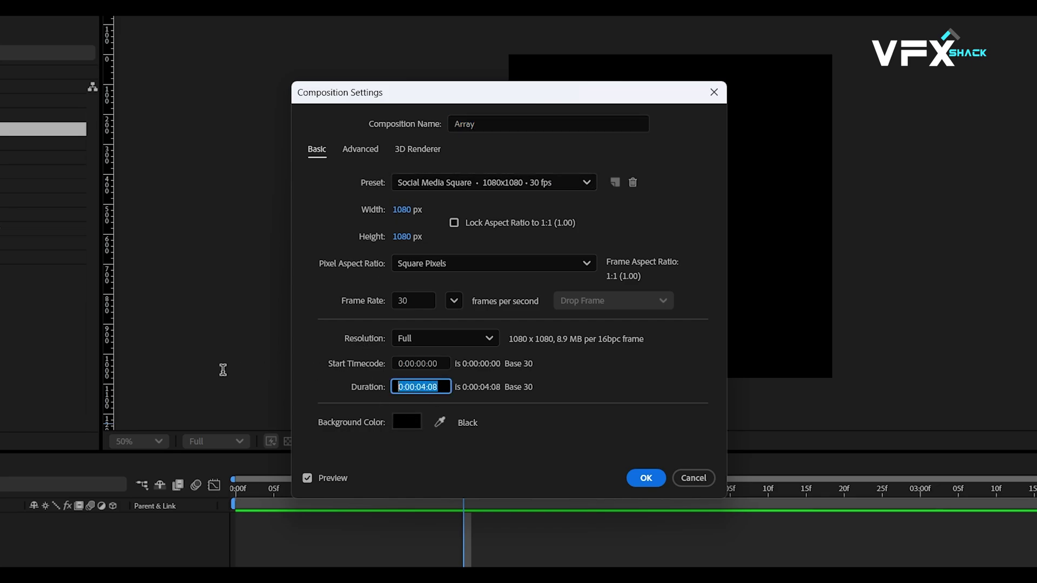
{"action": "left_click", "coordinate": [402, 153]}
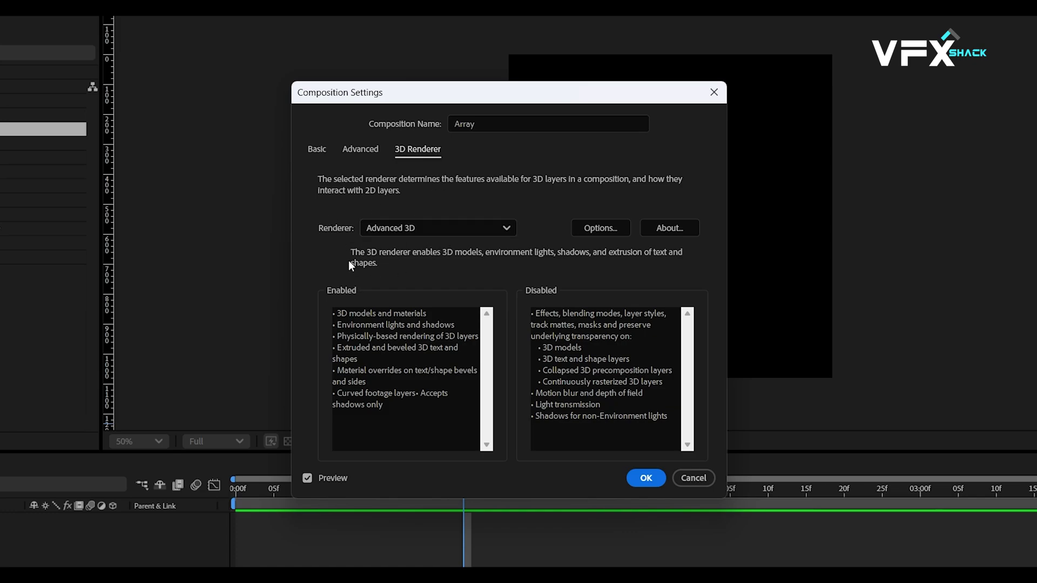
{"action": "left_click", "coordinate": [605, 229]}
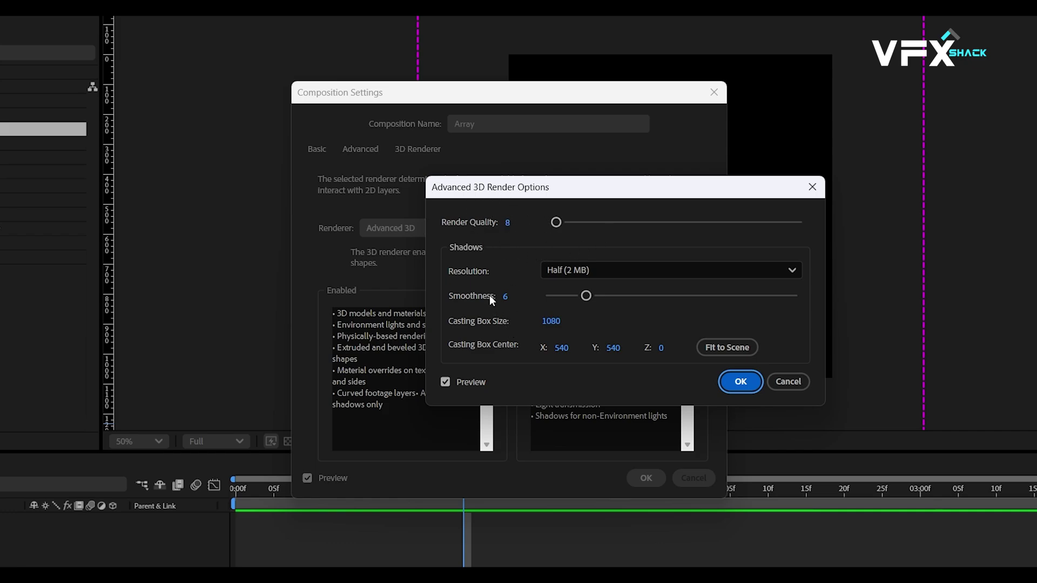
{"action": "left_click", "coordinate": [559, 271]}
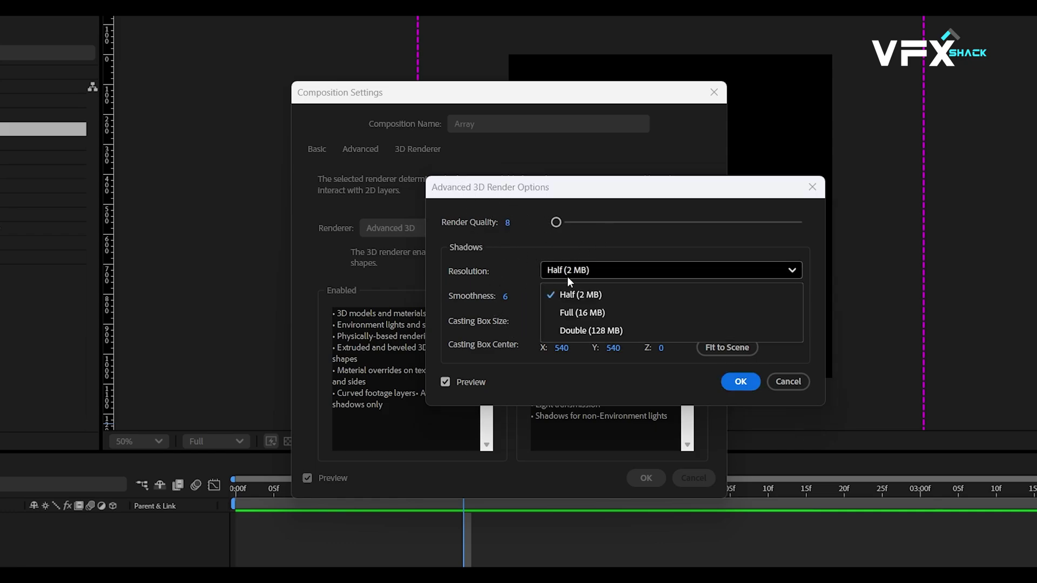
{"action": "left_click", "coordinate": [493, 260]}
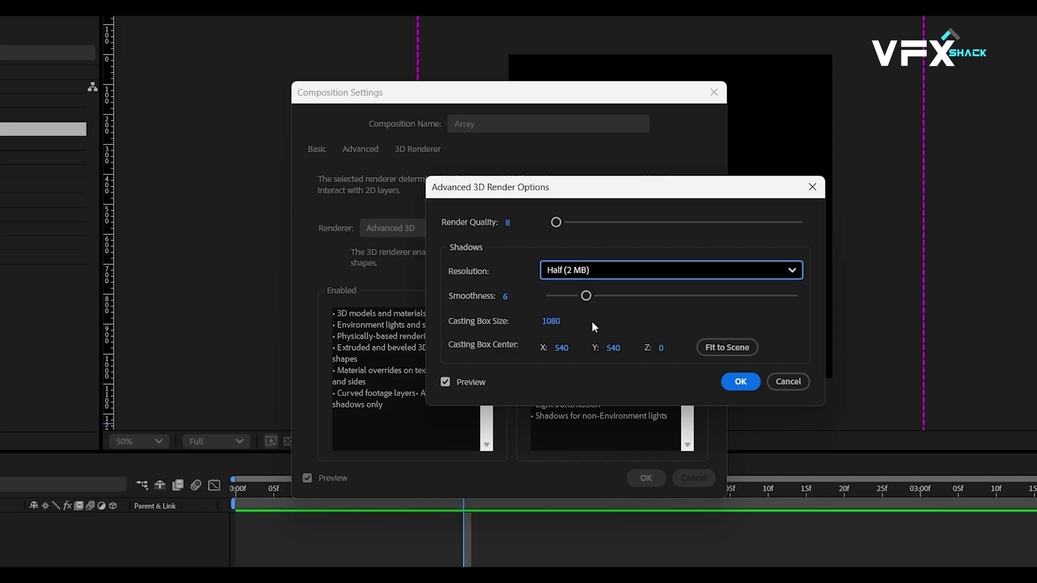
{"action": "left_click", "coordinate": [743, 384]}
{"action": "left_click", "coordinate": [646, 478]}
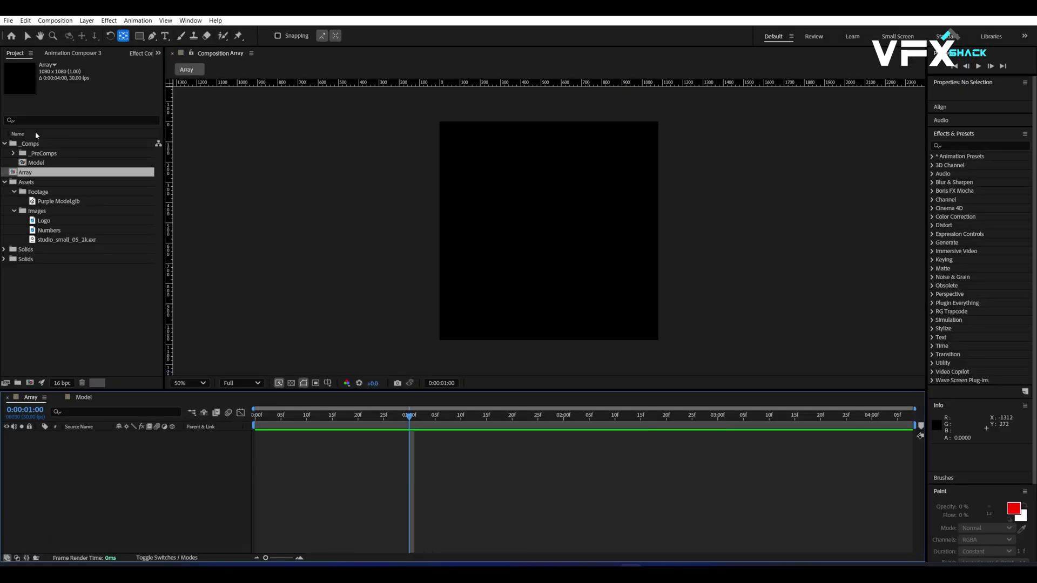
Try rotating the Purple Model.glb layer inside the Model composition, undo the rotation and return to the Array composition
{"action": "left_click", "coordinate": [23, 164]}
{"action": "double_click", "coordinate": [24, 166]}
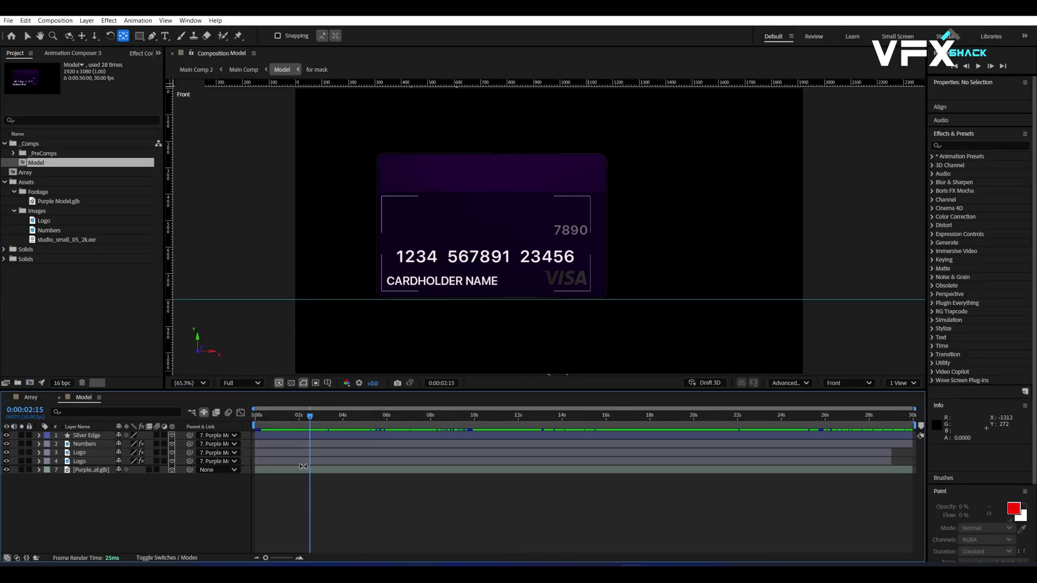
{"action": "left_click_drag", "start_coordinate": [354, 416], "coordinate": [389, 425]}
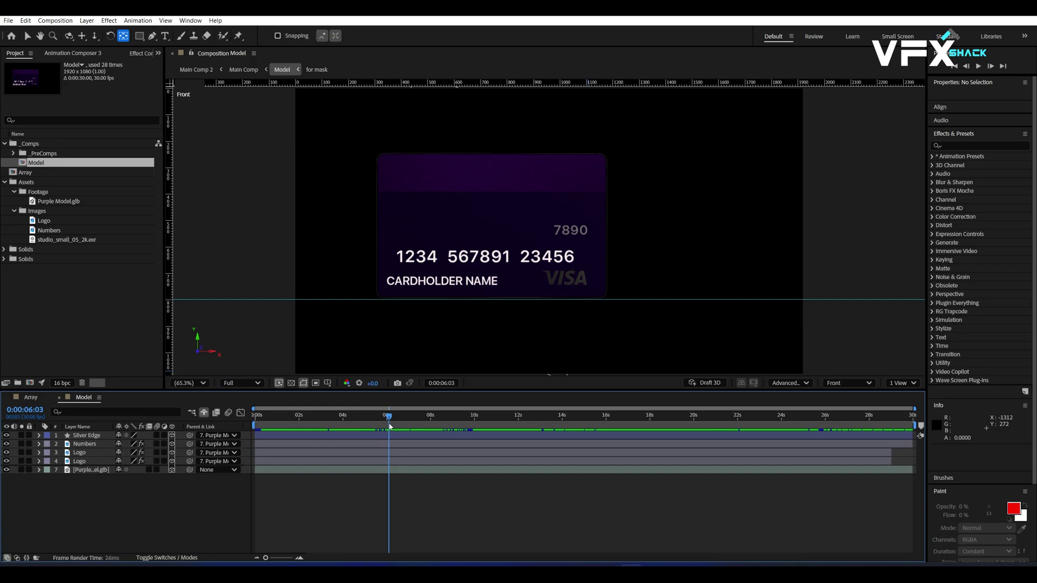
{"action": "left_click", "coordinate": [94, 471]}
{"action": "key", "text": "v"}
{"action": "left_click", "coordinate": [552, 242]}
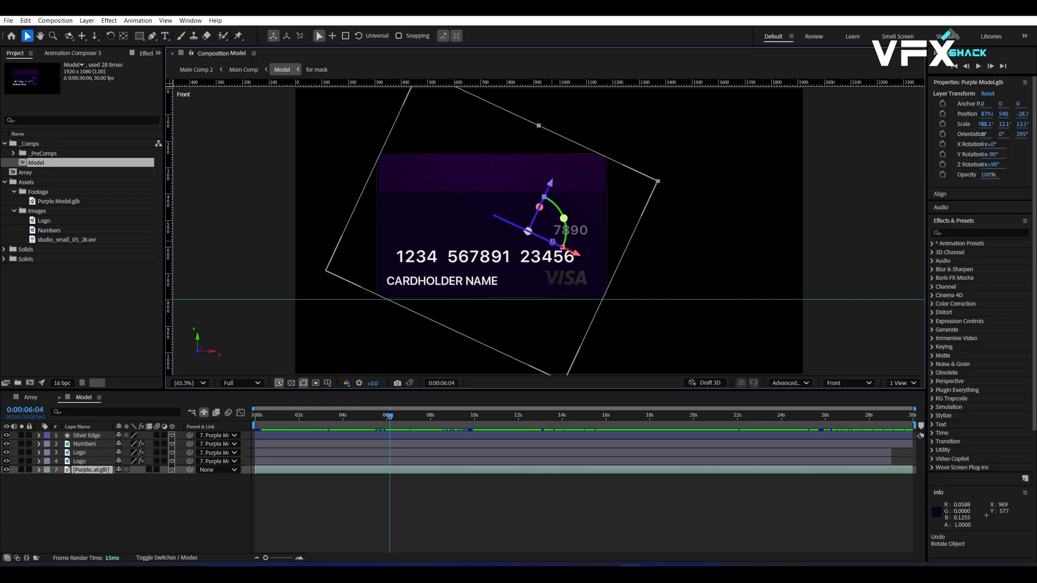
{"action": "left_click_drag", "start_coordinate": [552, 242], "coordinate": [622, 239]}
{"action": "key", "text": "ctrl+z"}
{"action": "left_click", "coordinate": [32, 399]}
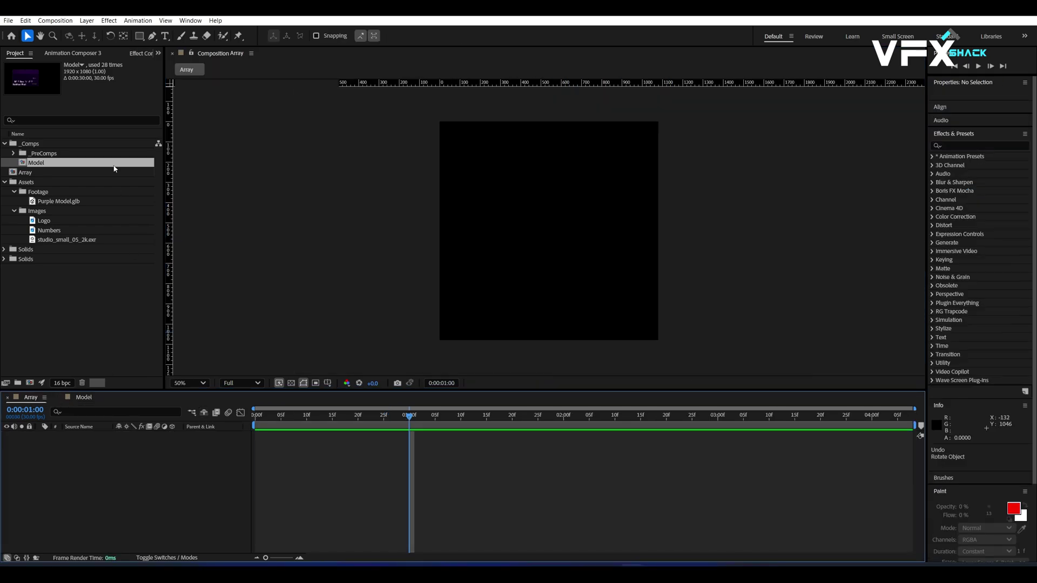
Add the Model composition to Array, shift it so the whole card is in frame, and scale it to 40%
{"action": "left_click_drag", "start_coordinate": [37, 163], "coordinate": [126, 476]}
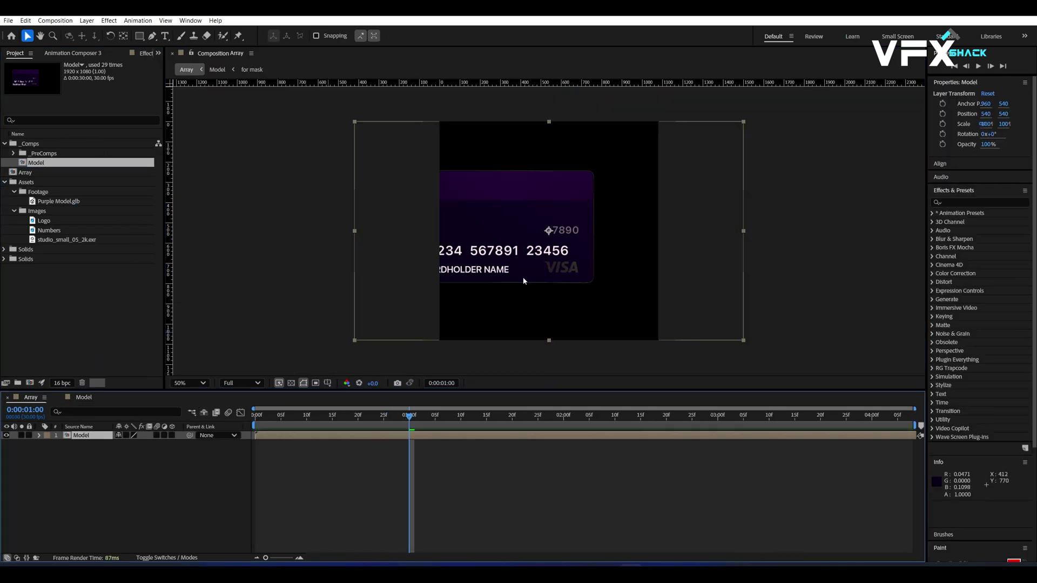
{"action": "left_click_drag", "start_coordinate": [523, 282], "coordinate": [583, 279]}
{"action": "left_click", "coordinate": [99, 435]}
{"action": "key", "text": "s"}
{"action": "left_click", "coordinate": [133, 443]}
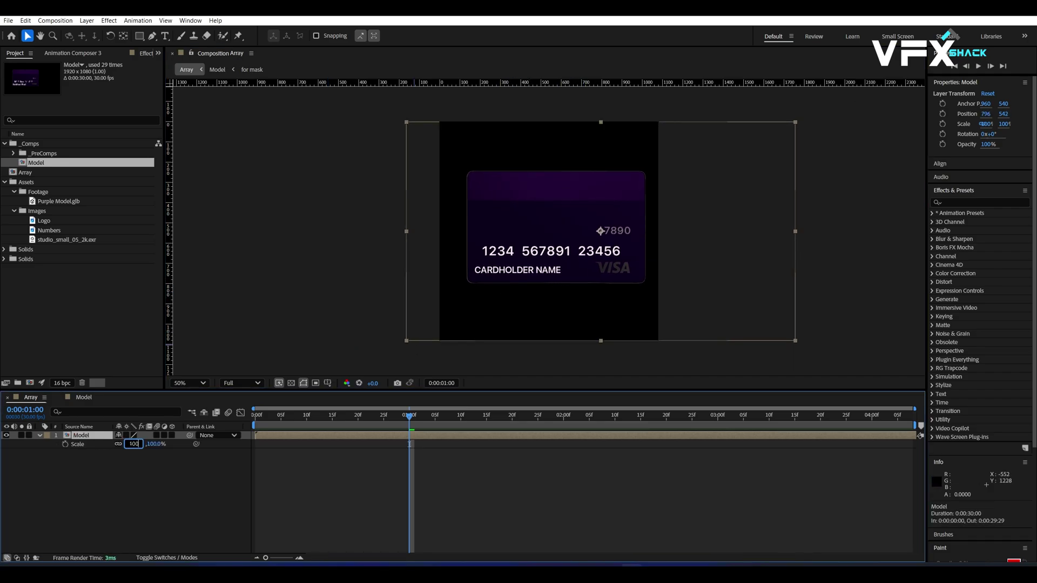
{"action": "type", "text": "40"}
{"action": "key", "text": "Return"}
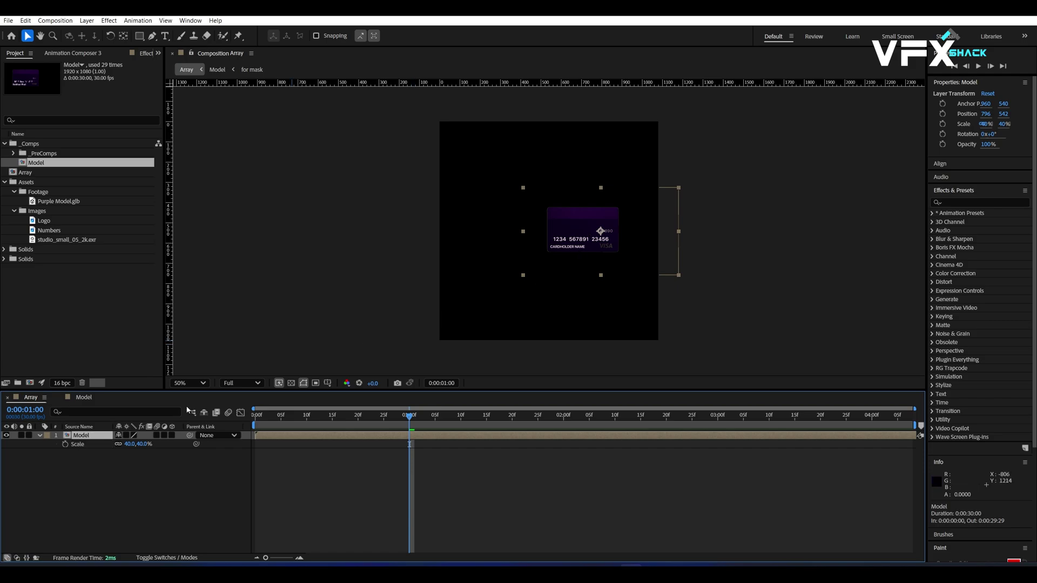
Make the Model layer 3D and collapse its transformations
{"action": "left_click", "coordinate": [173, 435]}
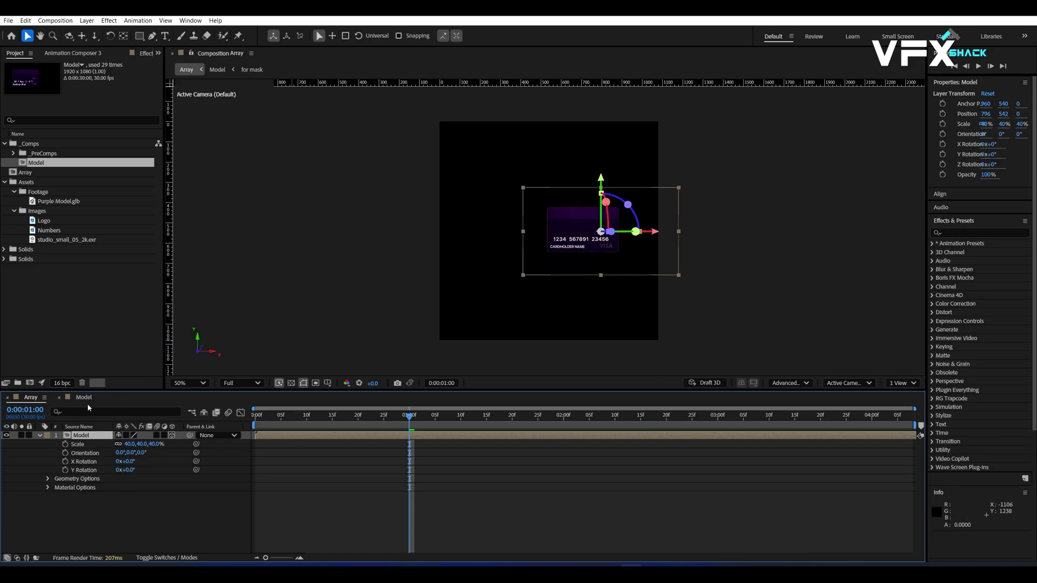
{"action": "left_click", "coordinate": [127, 436]}
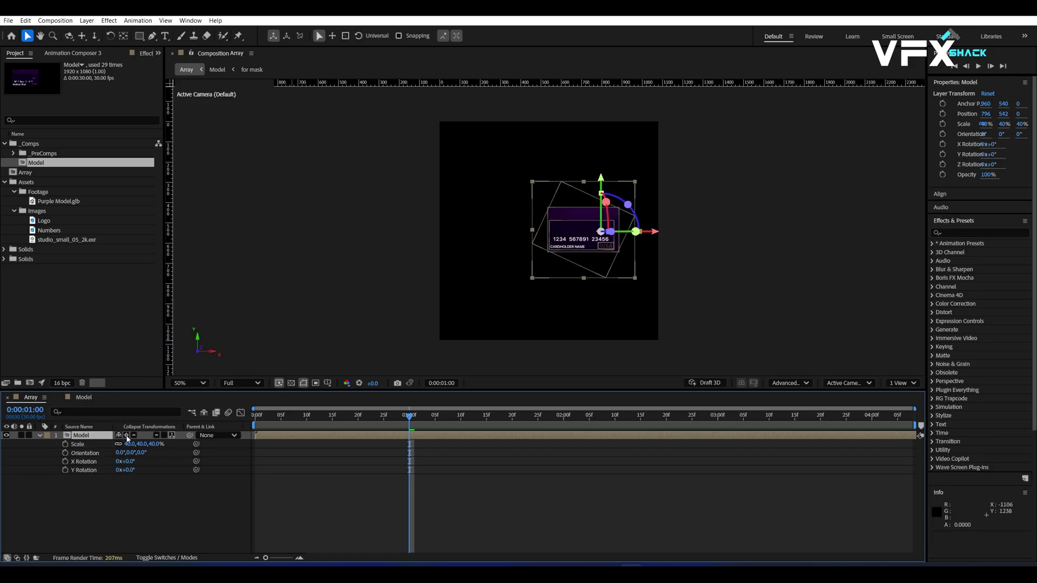
{"action": "scroll", "coordinate": [572, 220], "scroll_direction": "up", "scroll_amount": 1}
{"action": "left_click_drag", "start_coordinate": [686, 232], "coordinate": [631, 236]}
{"action": "key", "text": "ctrl+z"}
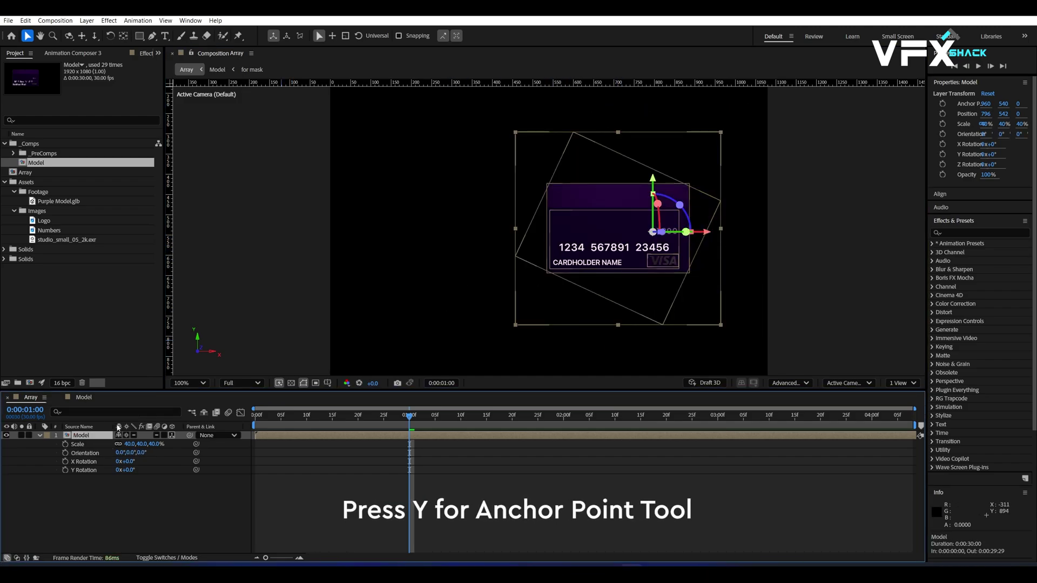
Move the Model layer's anchor point horizontally to just outside the card's left edge, at about X 489
{"action": "key", "text": "y"}
{"action": "left_click_drag", "start_coordinate": [704, 232], "coordinate": [575, 241]}
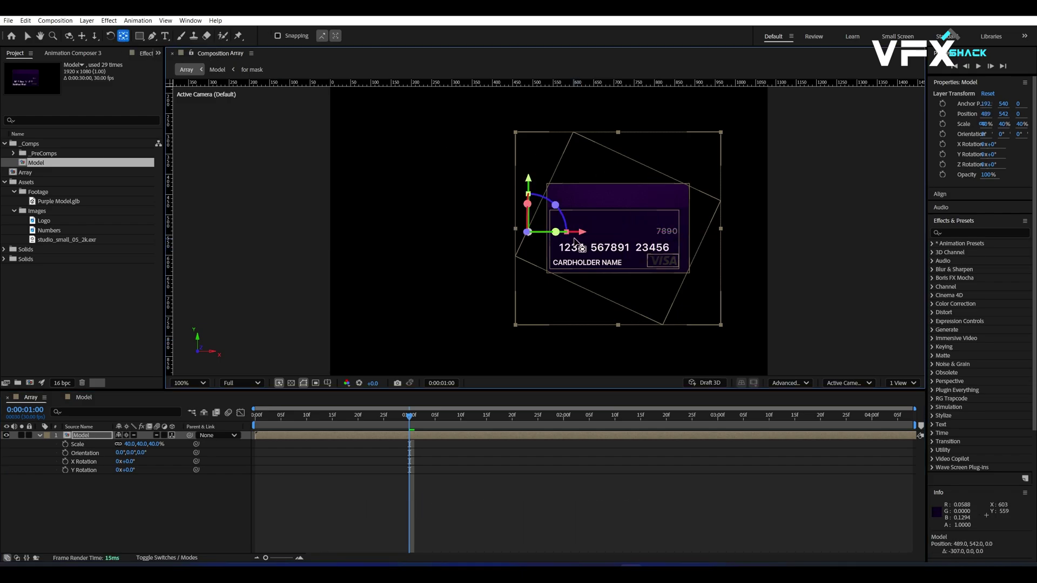
{"action": "left_click", "coordinate": [81, 435]}
Add a null object and parent the Model layer to it
{"action": "right_click", "coordinate": [208, 502]}
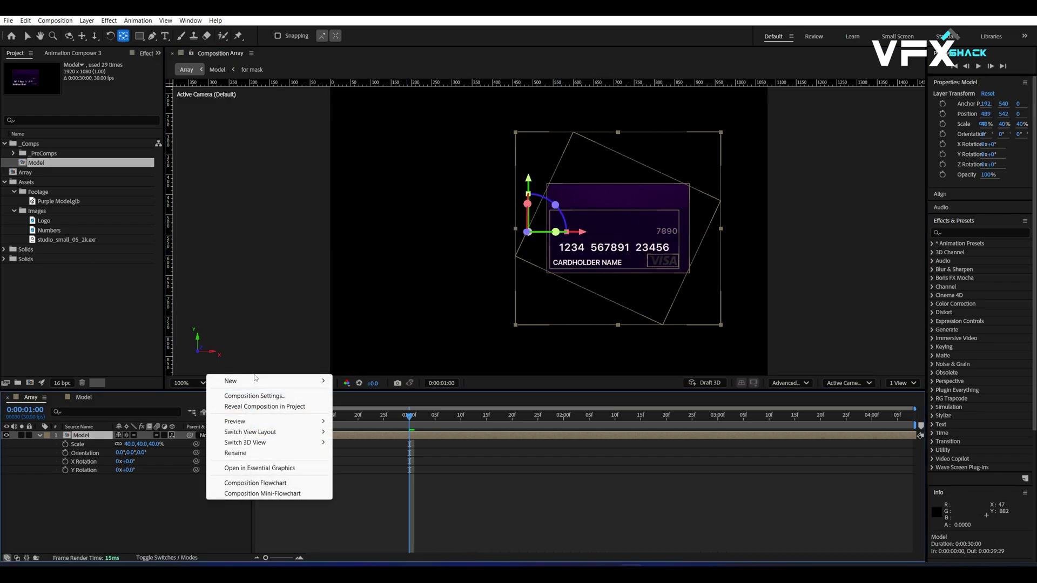
{"action": "mouse_move", "coordinate": [259, 383]}
{"action": "left_click", "coordinate": [368, 438]}
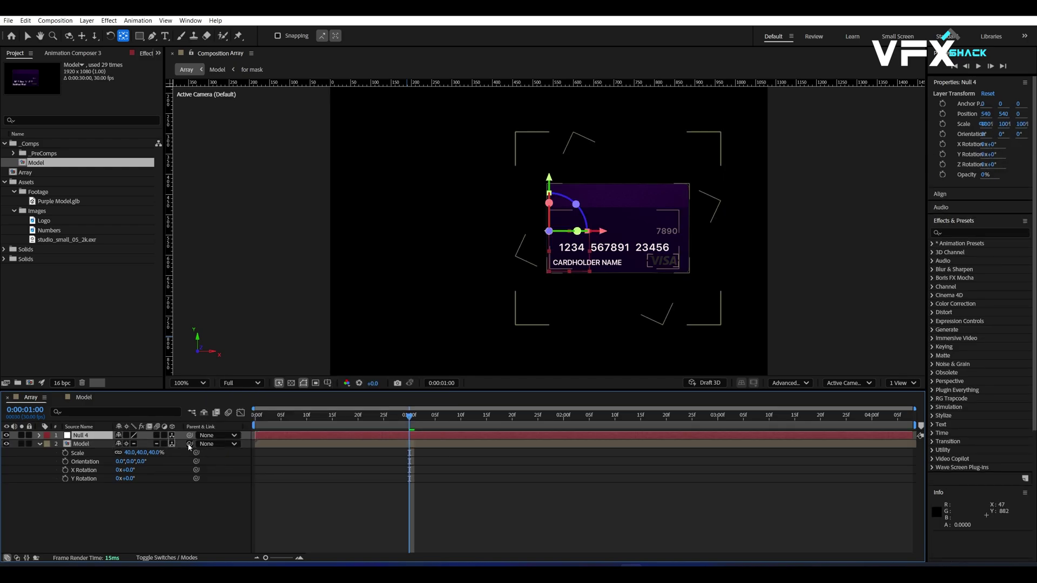
{"action": "left_click_drag", "start_coordinate": [189, 446], "coordinate": [87, 439]}
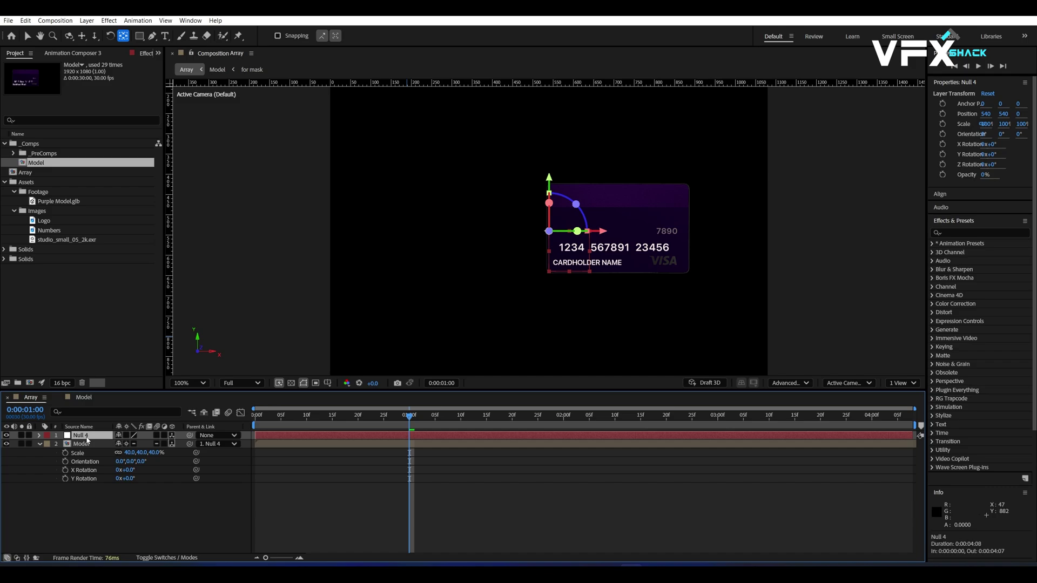
Rotate the null so the card stands upright at an angle, and move it to about 611, 436, 126
{"action": "key", "text": "v"}
{"action": "left_click_drag", "start_coordinate": [548, 203], "coordinate": [502, 183]}
{"action": "mouse_move", "coordinate": [523, 222]}
{"action": "left_mouse_down"}
{"action": "mouse_move", "coordinate": [470, 227]}
{"action": "mouse_move", "coordinate": [545, 233]}
{"action": "mouse_move", "coordinate": [530, 209]}
{"action": "left_mouse_up"}
{"action": "scroll", "coordinate": [608, 215], "scroll_direction": "down", "scroll_amount": 1}
{"action": "key", "text": "shift+slash"}
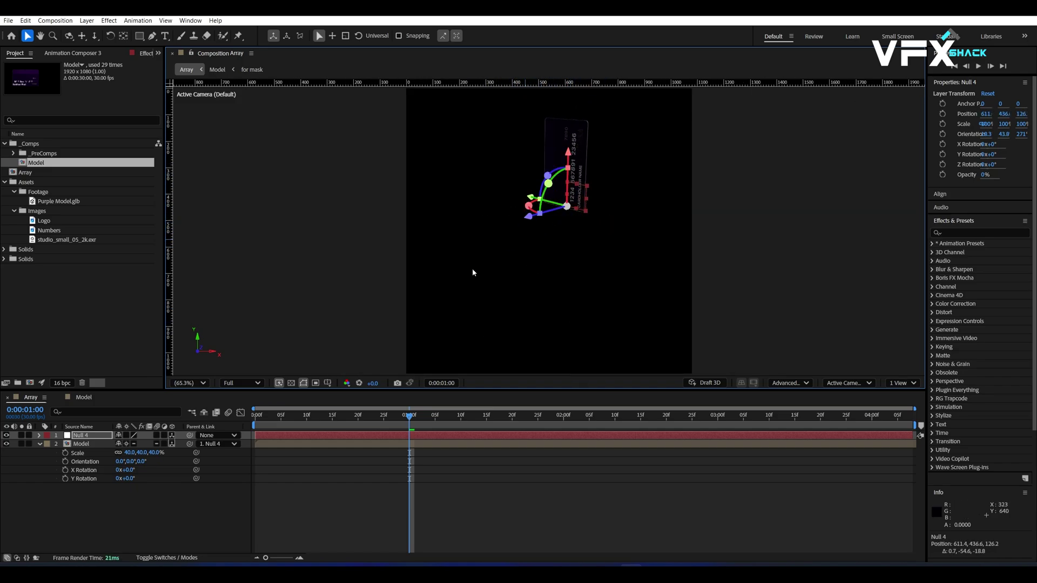
{"action": "left_click", "coordinate": [536, 185]}
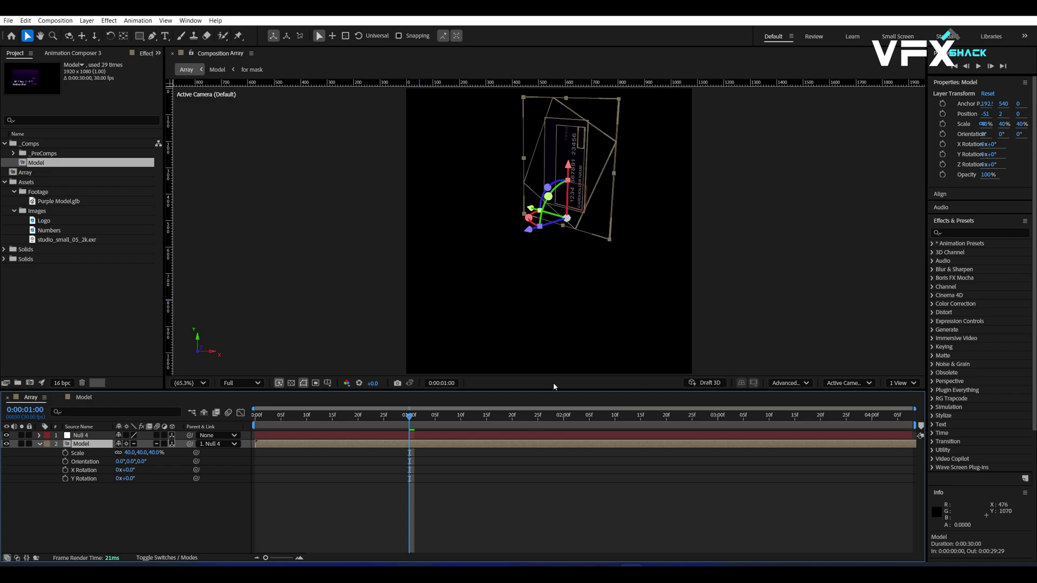
{"action": "left_click", "coordinate": [561, 504]}
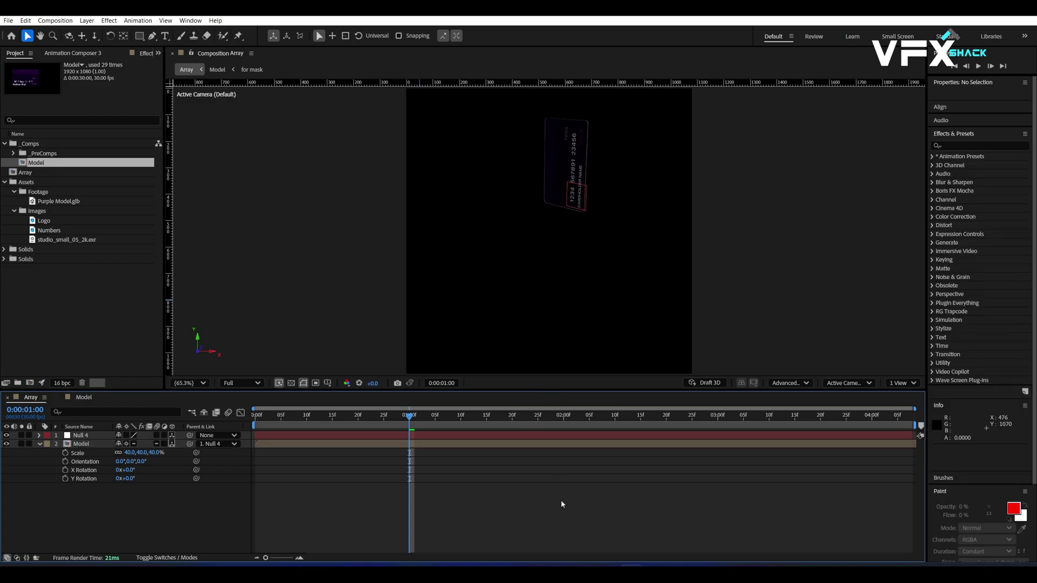
Duplicate the Model layer 27 times
{"action": "left_click", "coordinate": [97, 444]}
{"action": "left_click", "coordinate": [39, 443]}
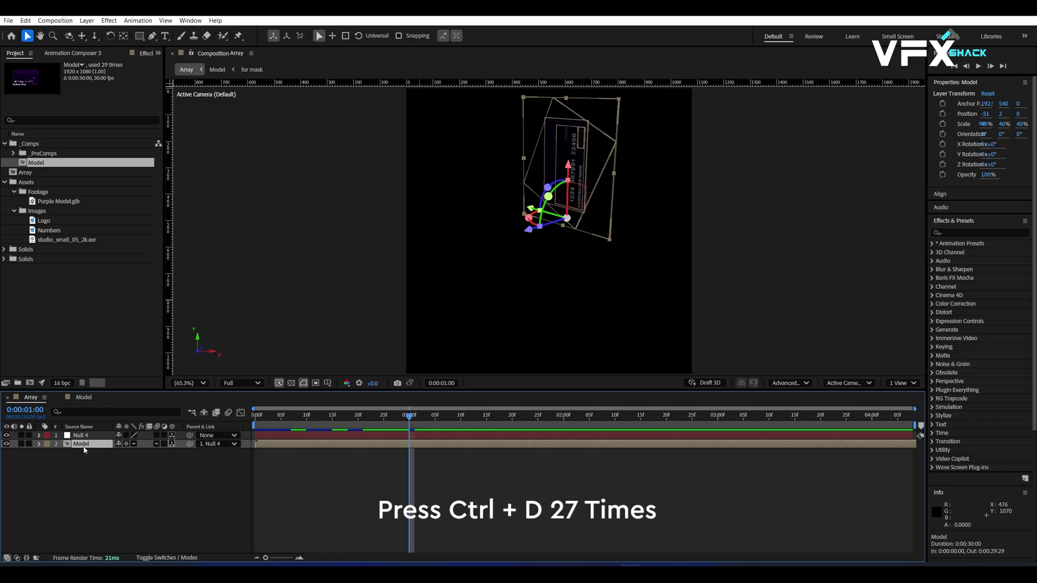
{"action": "key", "text": "ctrl+d"}
{"action": "key", "text": "ctrl+d"}
{"action": "key", "text": "ctrl+d"}
{"action": "key", "text": "ctrl+d"}
{"action": "key", "text": "ctrl+d"}
{"action": "key", "text": "ctrl+d"}
{"action": "key", "text": "ctrl+d"}
{"action": "key", "text": "ctrl+d"}
{"action": "key", "text": "ctrl+d"}
{"action": "key", "text": "ctrl+d"}
{"action": "key", "text": "ctrl+d"}
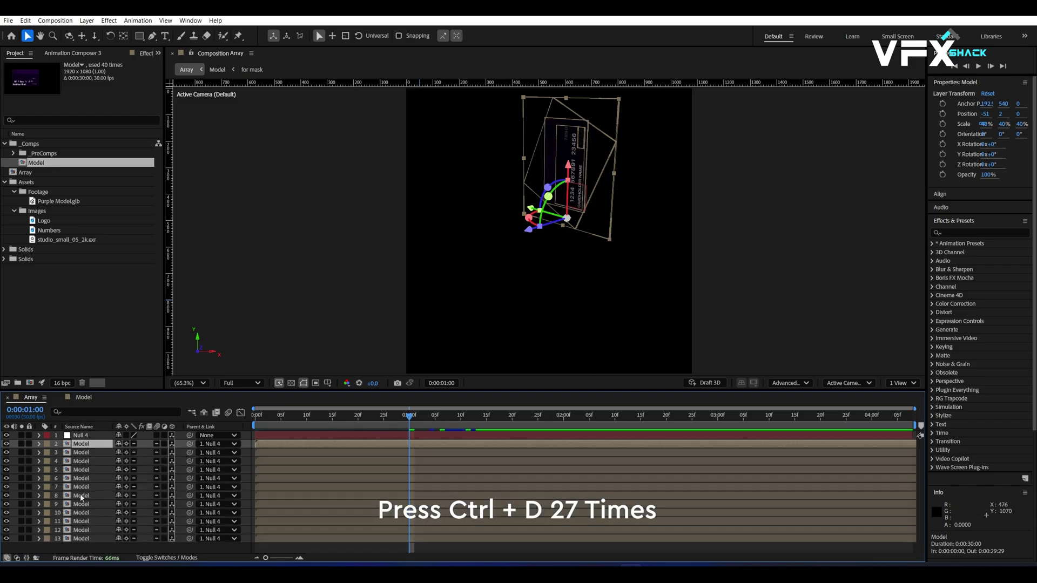
{"action": "key", "text": "ctrl+d"}
{"action": "key", "text": "ctrl+d"}
{"action": "key", "text": "ctrl+d"}
{"action": "key", "text": "ctrl+d"}
{"action": "key", "text": "ctrl+d"}
{"action": "key", "text": "ctrl+d"}
{"action": "key", "text": "ctrl+d"}
{"action": "key", "text": "ctrl+d"}
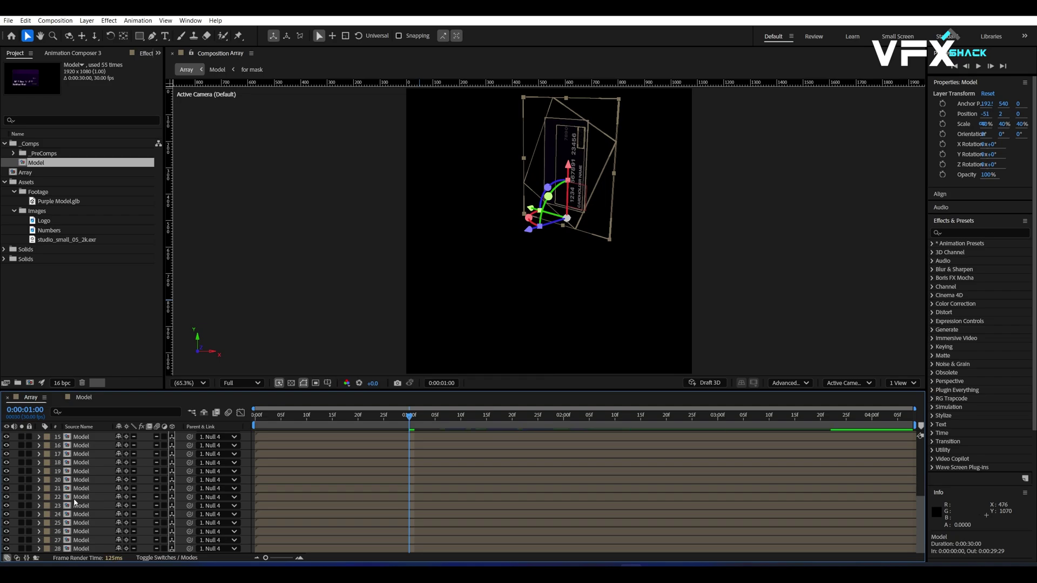
Apply an Angle Control effect to the lowest Model layer, number 29
{"action": "left_click", "coordinate": [81, 548]}
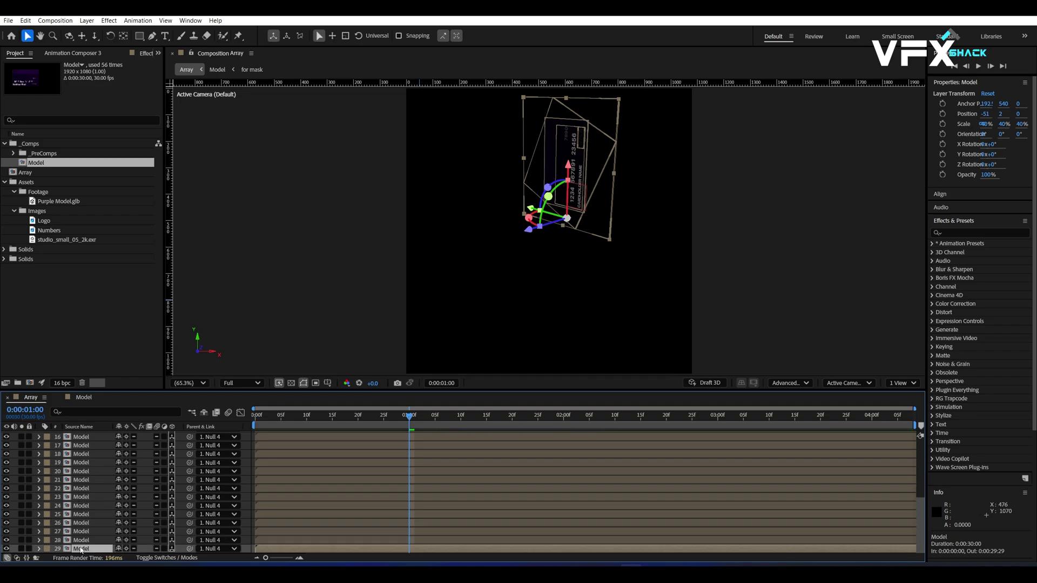
{"action": "key", "text": "ctrl+space"}
{"action": "type", "text": "angl"}
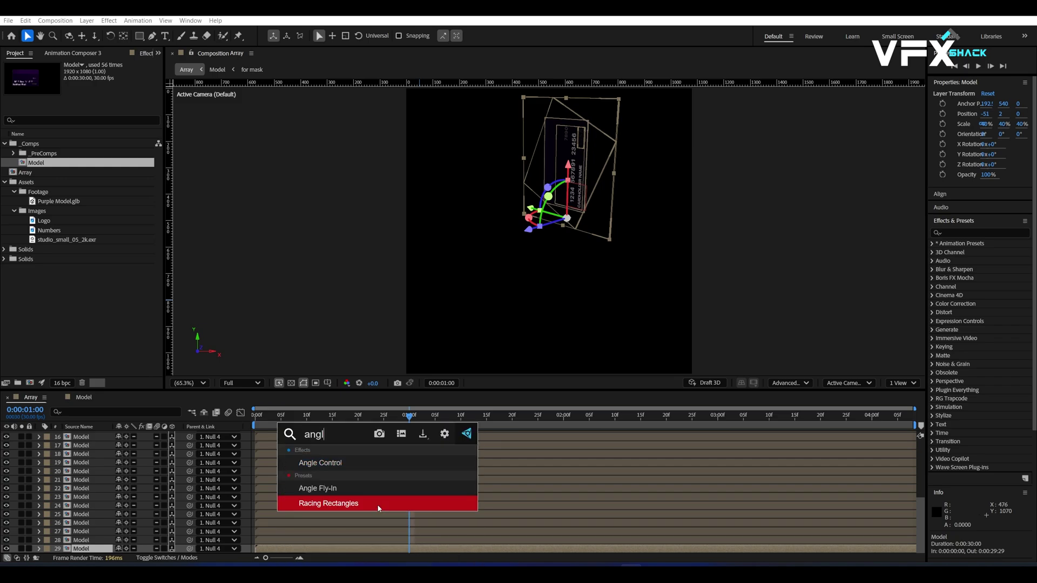
{"action": "key", "text": "Up"}
{"action": "key", "text": "Up"}
{"action": "key", "text": "Return"}
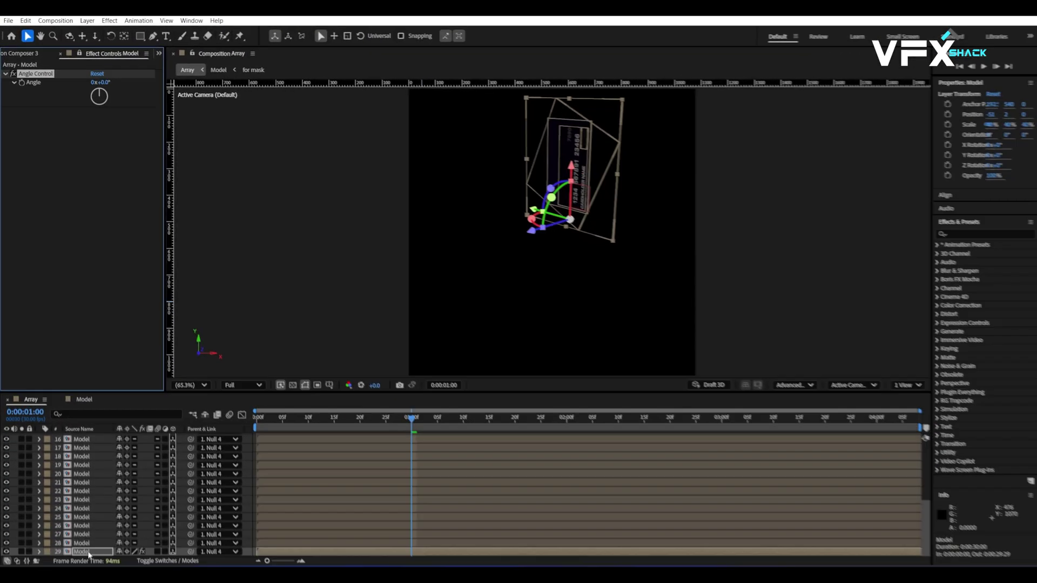
Reveal the rotation properties of Model layers 28 and 29 and link layer 28's Y Rotation to layer 29's
{"action": "left_click", "coordinate": [87, 550]}
{"action": "key", "text": "r"}
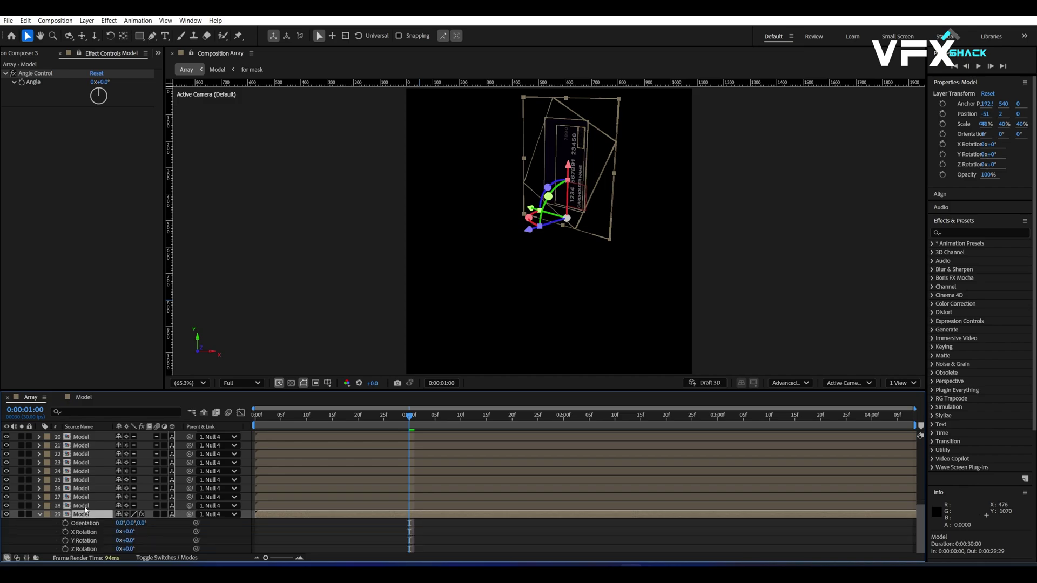
{"action": "left_click", "coordinate": [82, 506]}
{"action": "key", "text": "r"}
{"action": "left_click", "coordinate": [90, 514]}
{"action": "left_click", "coordinate": [92, 497]}
{"action": "left_click_drag", "start_coordinate": [196, 497], "coordinate": [88, 541]}
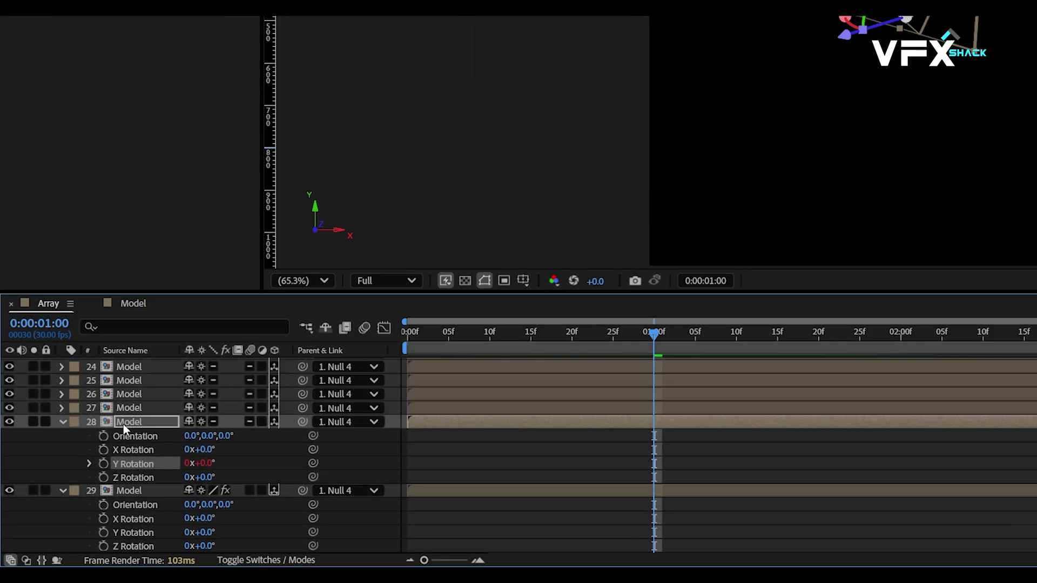
In Model layer 28's Y Rotation expression, replace the referenced layer name with index + 1
{"action": "left_click", "coordinate": [123, 424]}
{"action": "key", "text": "e"}
{"action": "key", "text": "e"}
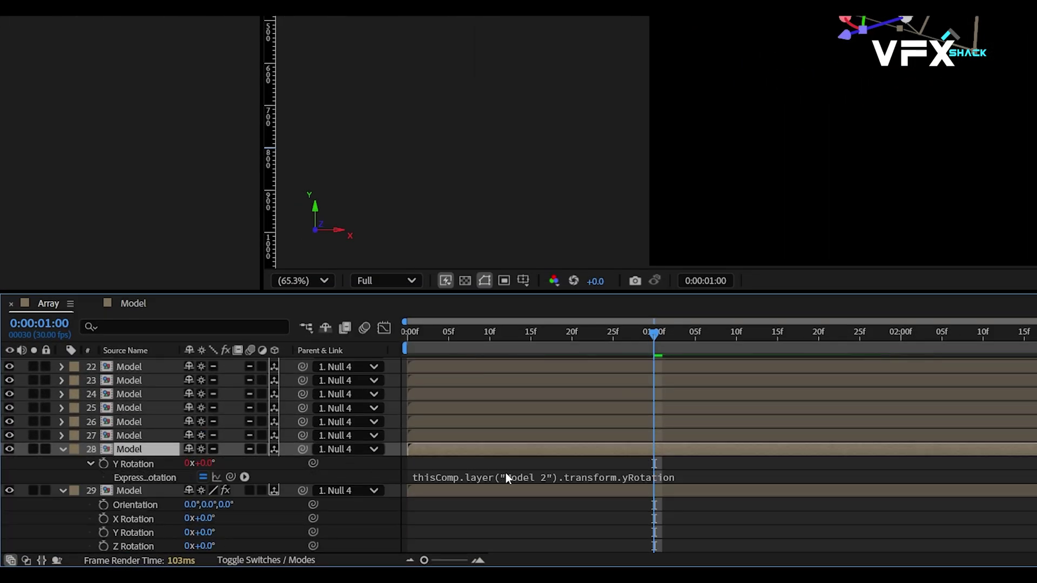
{"action": "left_click", "coordinate": [506, 477]}
{"action": "left_click_drag", "start_coordinate": [588, 478], "coordinate": [535, 480]}
{"action": "type", "text": "index "}
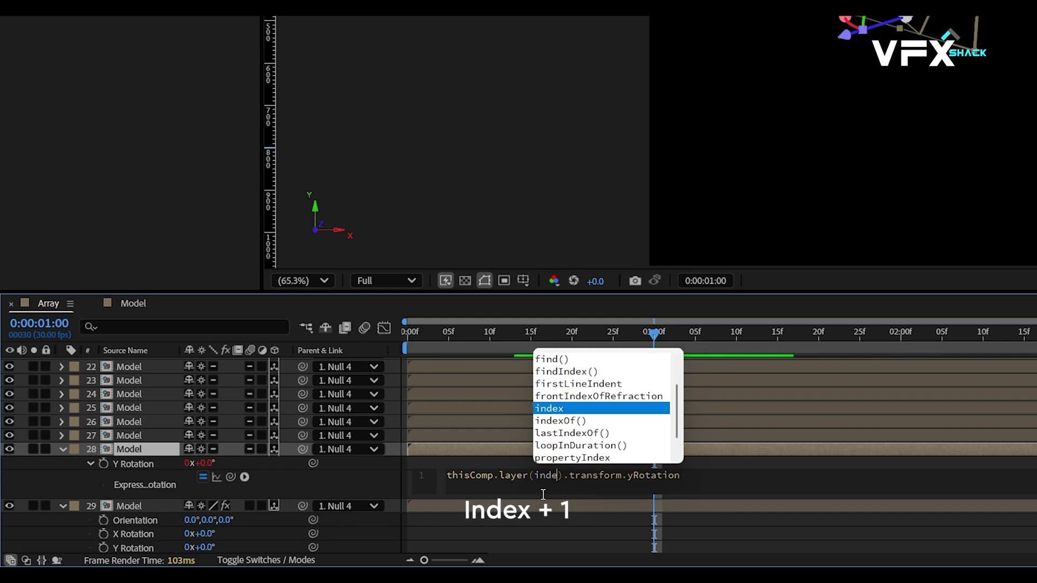
{"action": "type", "text": "+ 1"}
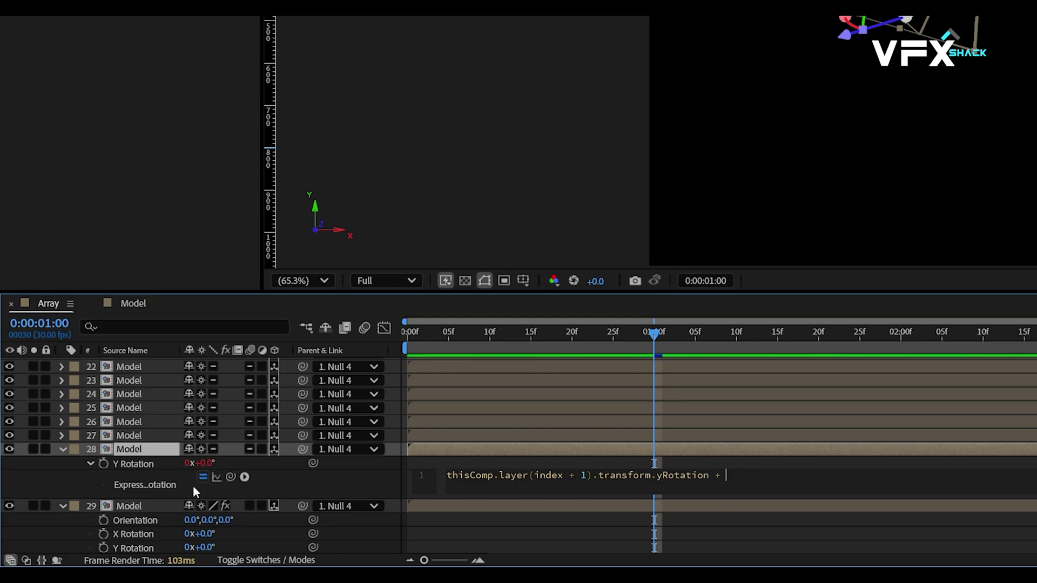
Extend layer 28's Y Rotation expression by adding the Angle value of layer 29's Angle Control, and commit it
{"action": "left_click_drag", "start_coordinate": [230, 477], "coordinate": [134, 0]}
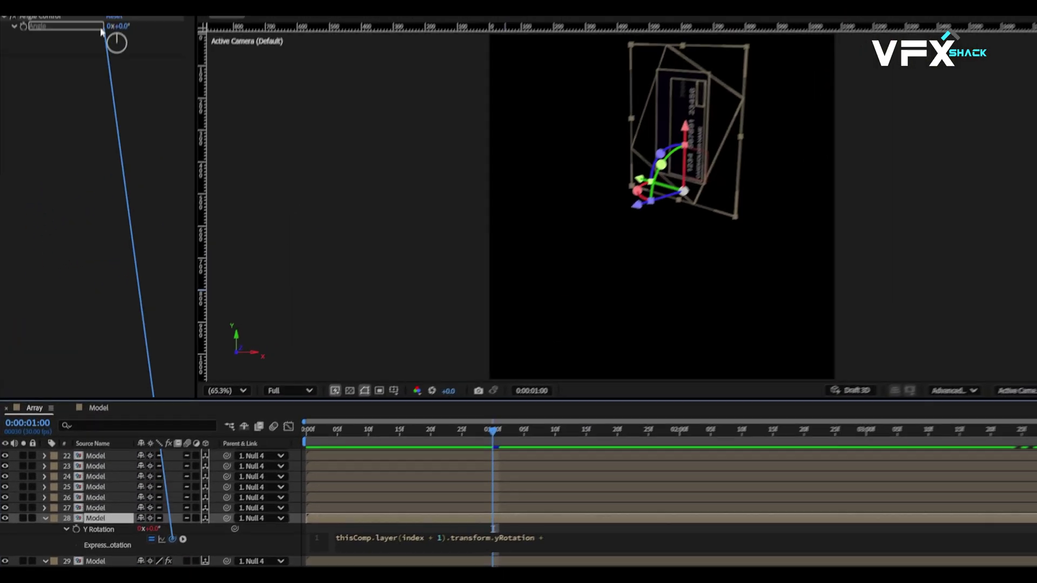
{"action": "left_click_drag", "start_coordinate": [101, 30], "coordinate": [47, 34]}
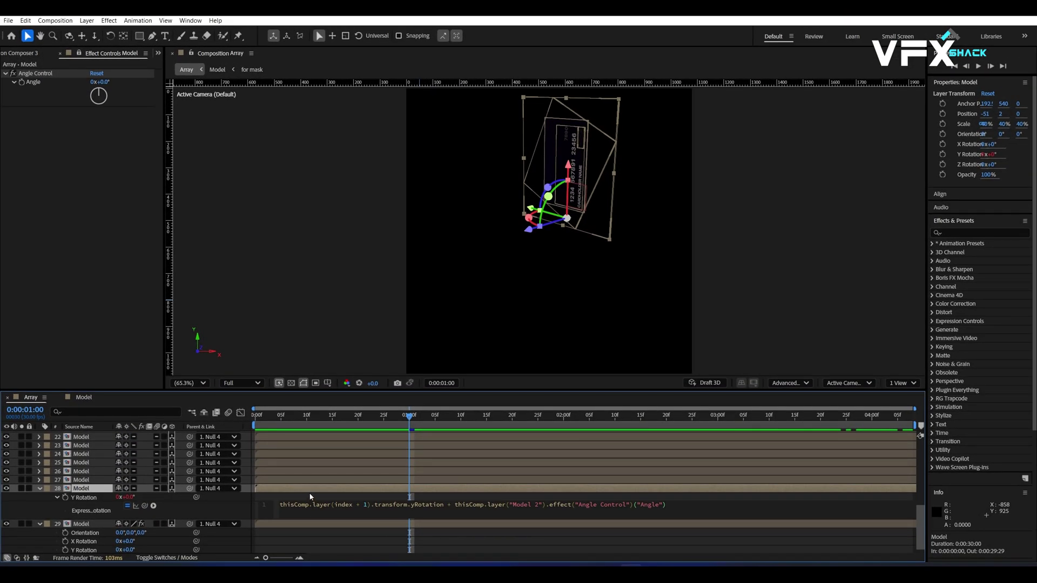
{"action": "left_click", "coordinate": [306, 490]}
Copy layer 28's Y Rotation with its expression and paste it onto Model layers 2 to 27
{"action": "left_click", "coordinate": [81, 498]}
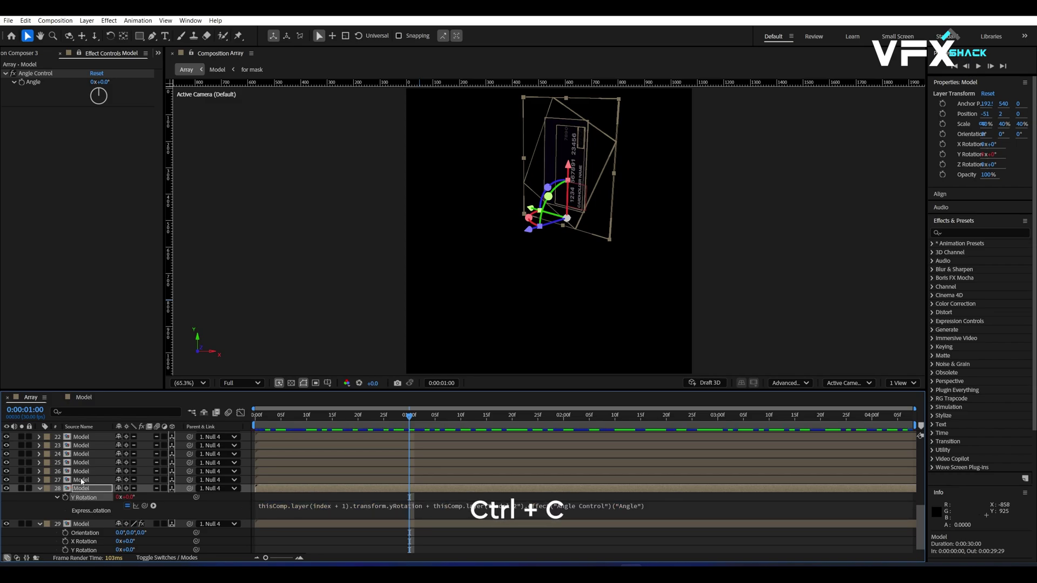
{"action": "left_click", "coordinate": [81, 480]}
{"action": "scroll", "coordinate": [81, 480], "scroll_direction": "up", "scroll_amount": 7}
{"action": "left_click", "coordinate": [81, 446], "text": "shift"}
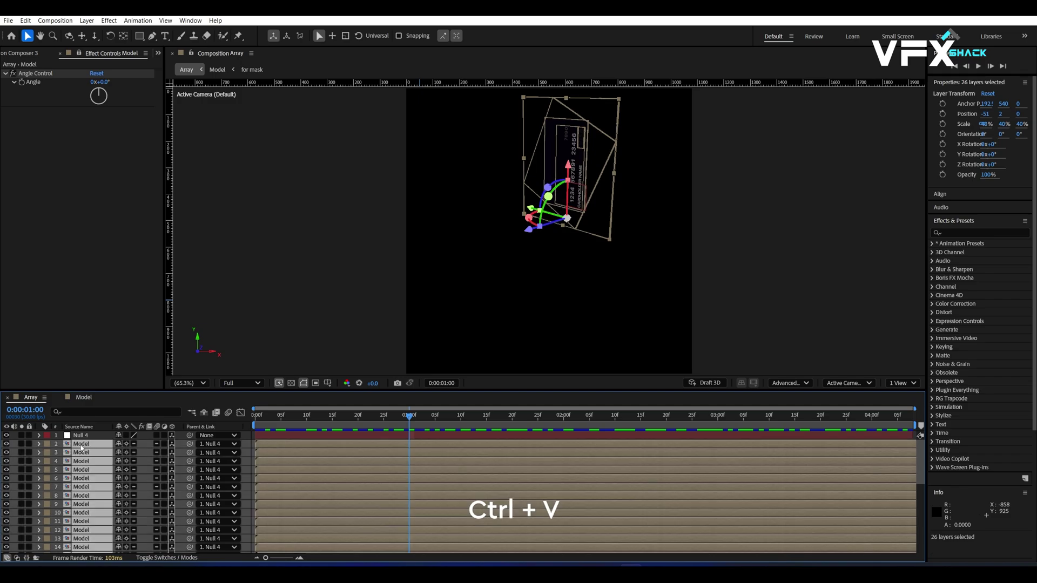
{"action": "key", "text": "ctrl+v"}
{"action": "scroll", "coordinate": [81, 448], "scroll_direction": "down", "scroll_amount": 2}
{"action": "scroll", "coordinate": [81, 448], "scroll_direction": "up", "scroll_amount": 2}
Check the pasted expressions on the Model layers, and collapse all the open layer properties
{"action": "key", "text": "e"}
{"action": "key", "text": "e"}
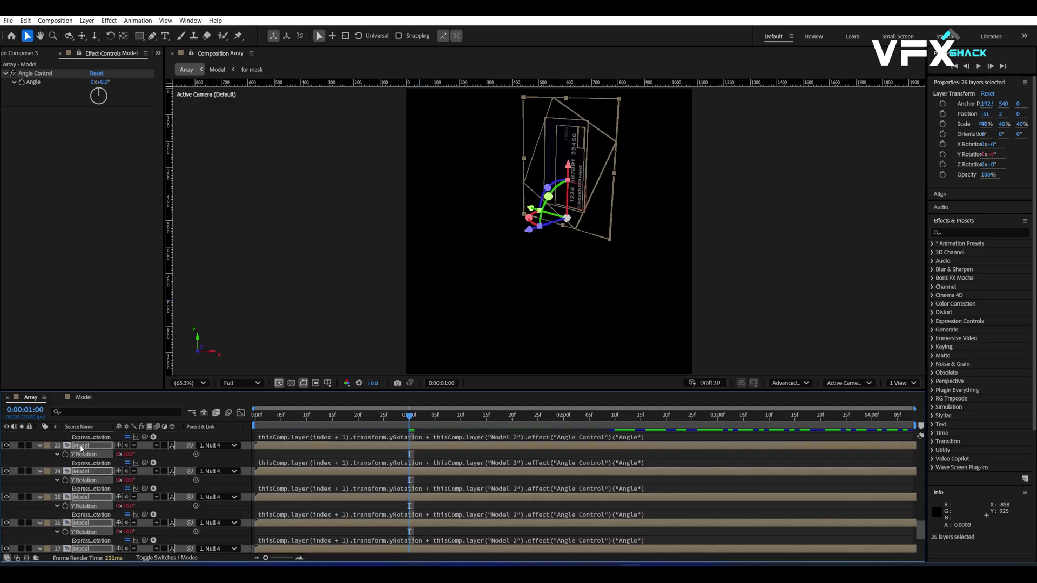
{"action": "scroll", "coordinate": [479, 504], "scroll_direction": "up", "scroll_amount": 3}
{"action": "key", "text": "u"}
{"action": "scroll", "coordinate": [77, 504], "scroll_direction": "up", "scroll_amount": 2}
{"action": "scroll", "coordinate": [61, 529], "scroll_direction": "down", "scroll_amount": 3}
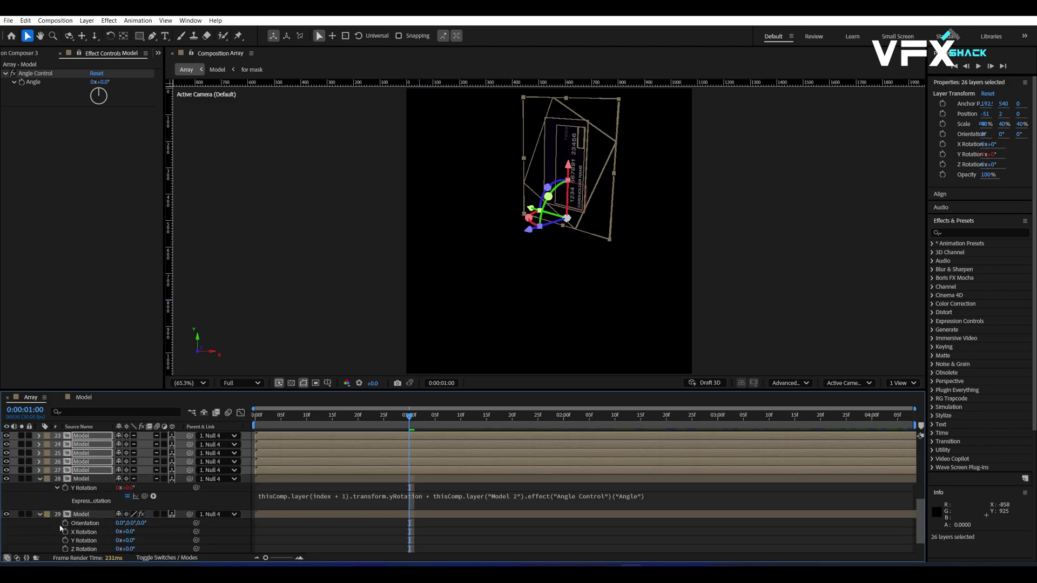
{"action": "left_click", "coordinate": [39, 479]}
{"action": "left_click", "coordinate": [76, 514]}
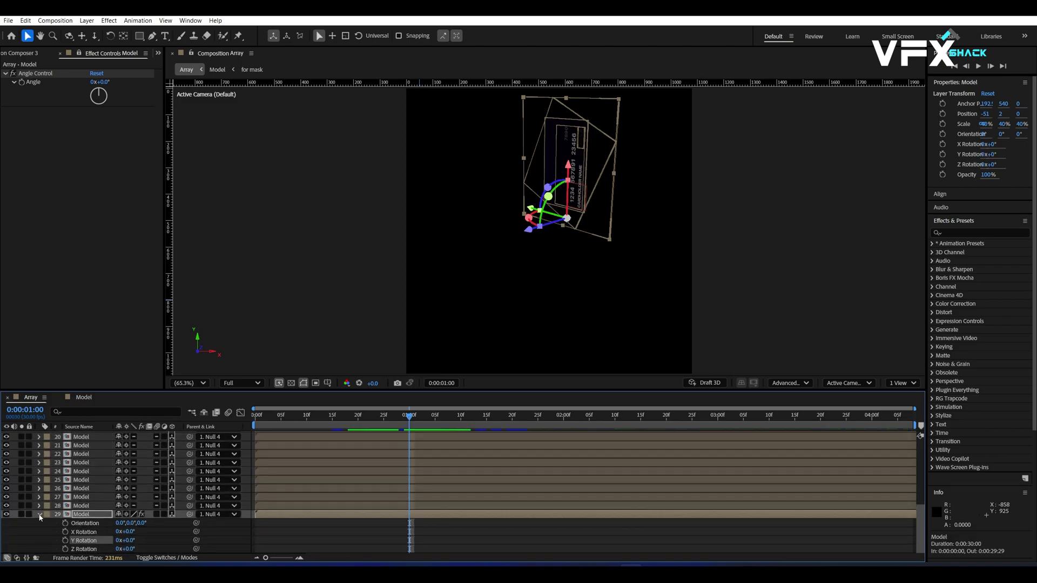
{"action": "left_click", "coordinate": [40, 514]}
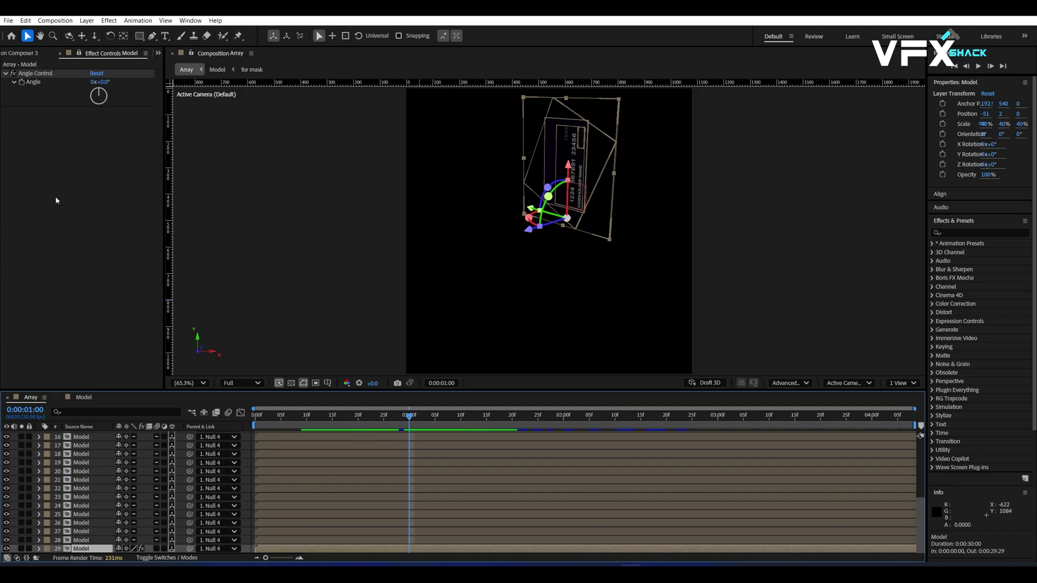
Keyframe layer 29's Angle Control at 0° at 0:00:00:00 and 13° at 0:00:02:00
{"action": "left_click_drag", "start_coordinate": [286, 421], "coordinate": [113, 424]}
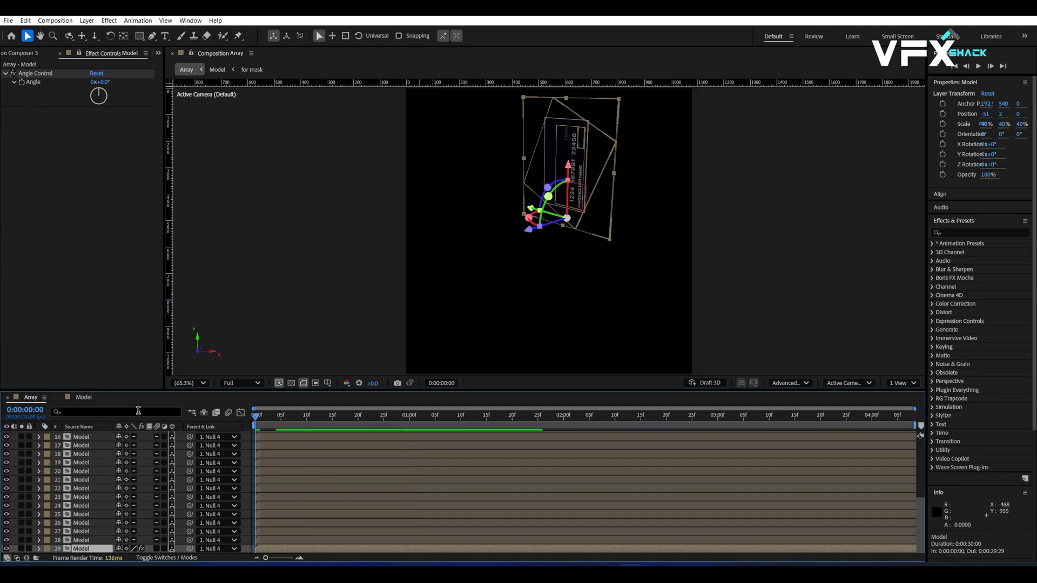
{"action": "left_click", "coordinate": [21, 86]}
{"action": "left_click", "coordinate": [565, 418]}
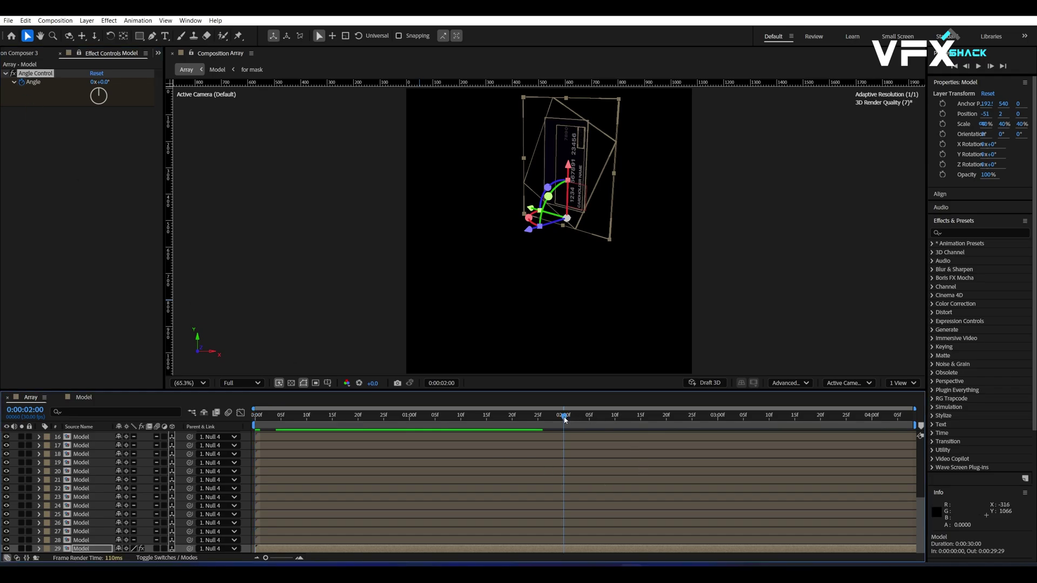
{"action": "left_click", "coordinate": [103, 83]}
{"action": "type", "text": "13"}
{"action": "key", "text": "Return"}
Add an Angle keyframe of 0° on layer 29 at 0:00:04:07, with its keyframes revealed
{"action": "left_click_drag", "start_coordinate": [371, 416], "coordinate": [907, 429]}
{"action": "key", "text": "u"}
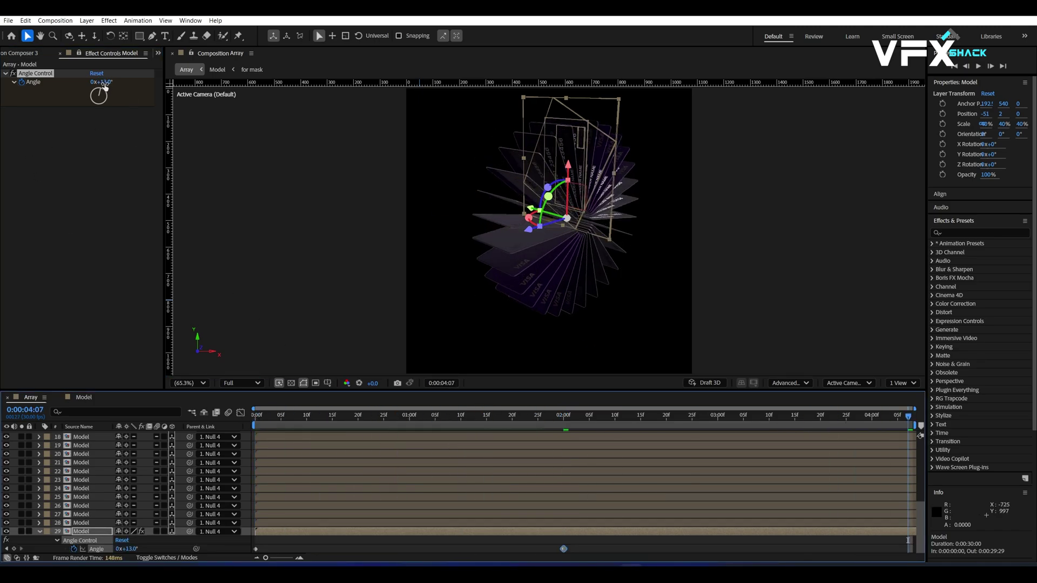
{"action": "left_click", "coordinate": [105, 83]}
{"action": "type", "text": "0"}
{"action": "key", "text": "Return"}
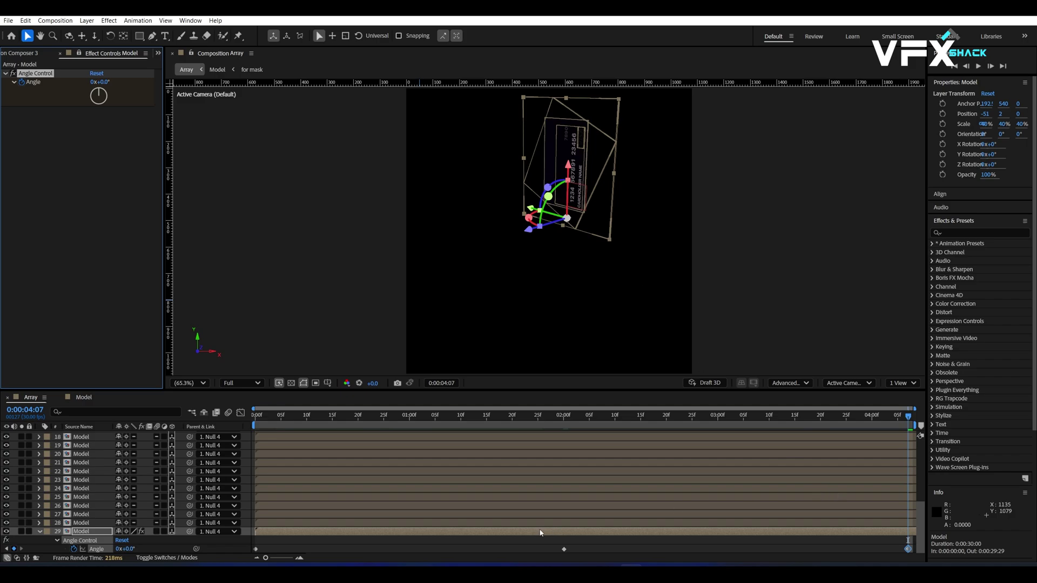
Keyframe layer 29's Y Rotation from 0° at 0:00:01:25 to 120° at 0:00:04:07
{"action": "left_click", "coordinate": [537, 419]}
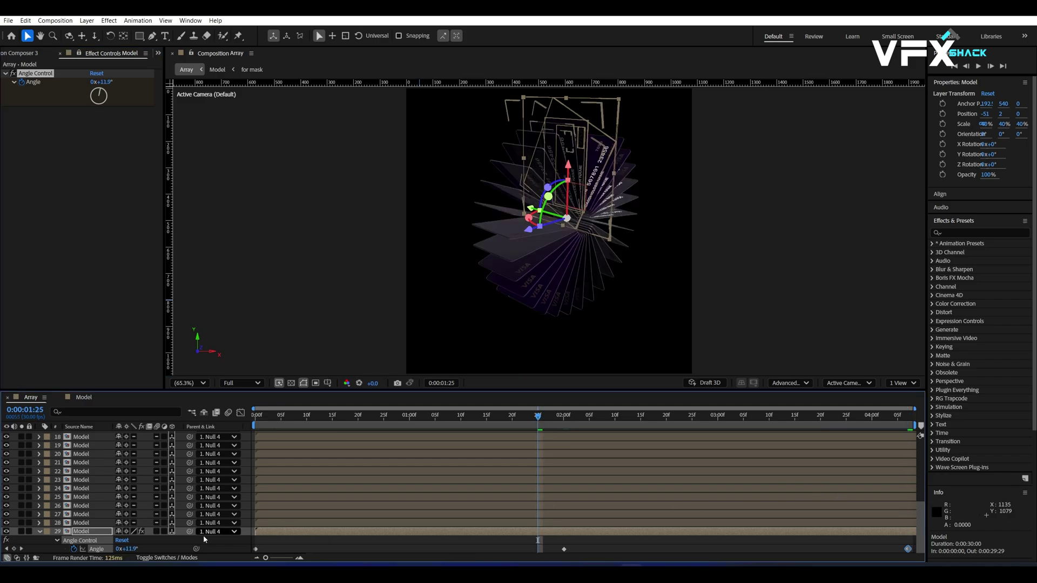
{"action": "left_click", "coordinate": [81, 533]}
{"action": "key", "text": "shift+r"}
{"action": "scroll", "coordinate": [61, 534], "scroll_direction": "down", "scroll_amount": 2}
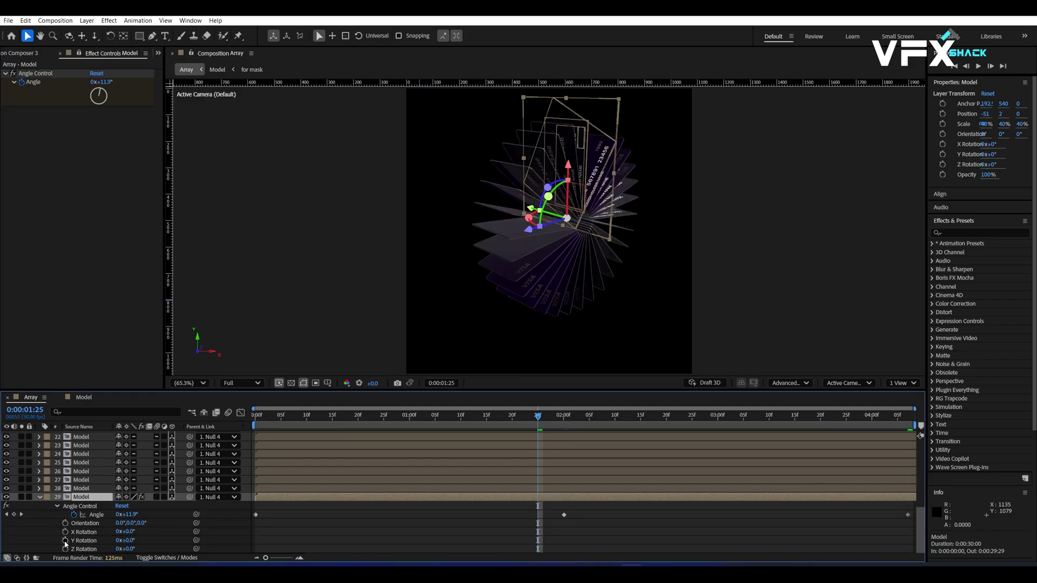
{"action": "left_click", "coordinate": [65, 541]}
{"action": "left_click", "coordinate": [907, 416]}
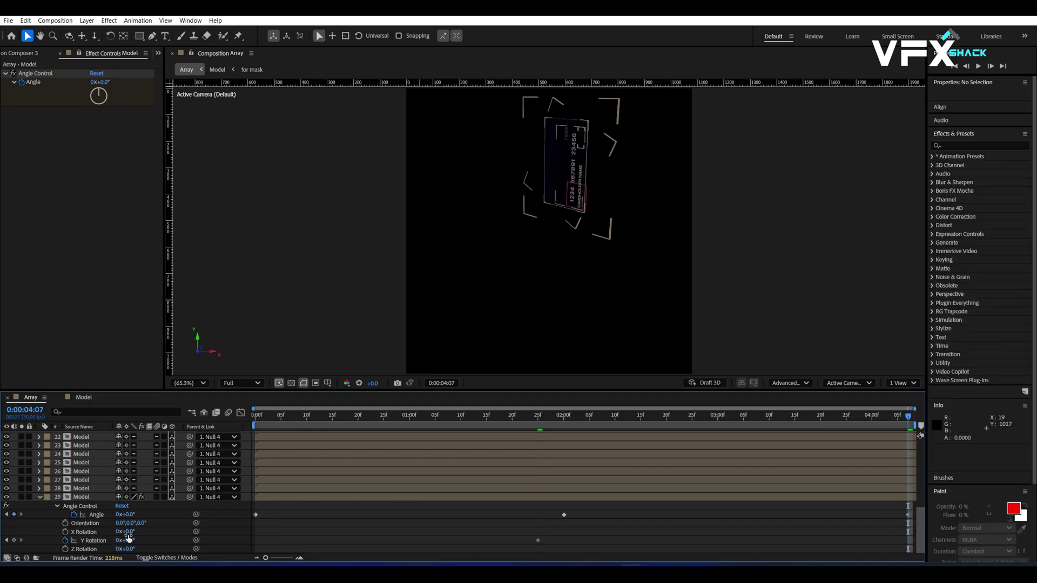
{"action": "left_click", "coordinate": [128, 539]}
{"action": "type", "text": "120"}
{"action": "key", "text": "Return"}
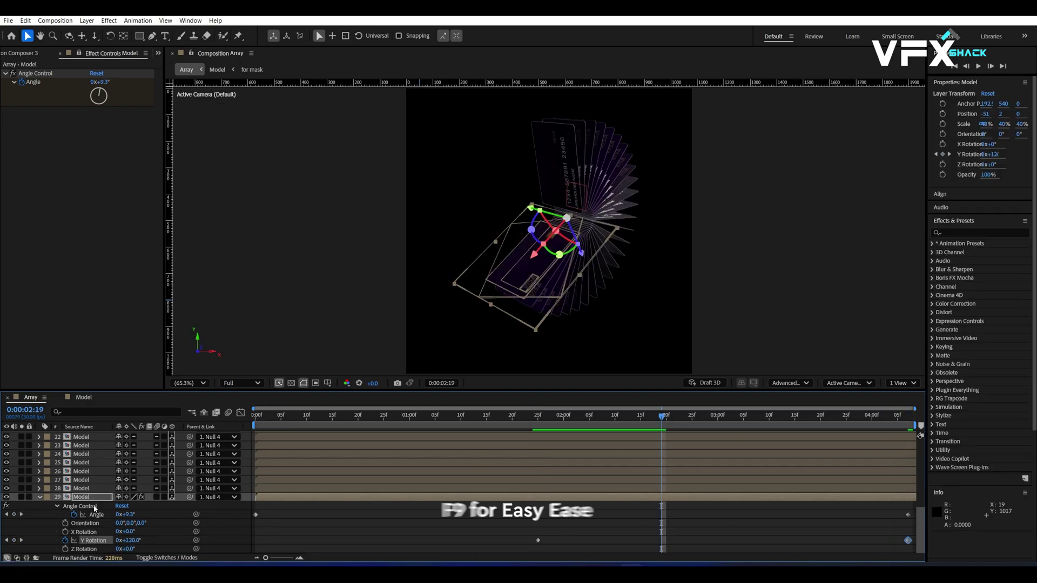
Apply Easy Ease to all of layer 29's Angle and Y Rotation keyframes
{"action": "left_click", "coordinate": [284, 496]}
{"action": "key", "text": "u"}
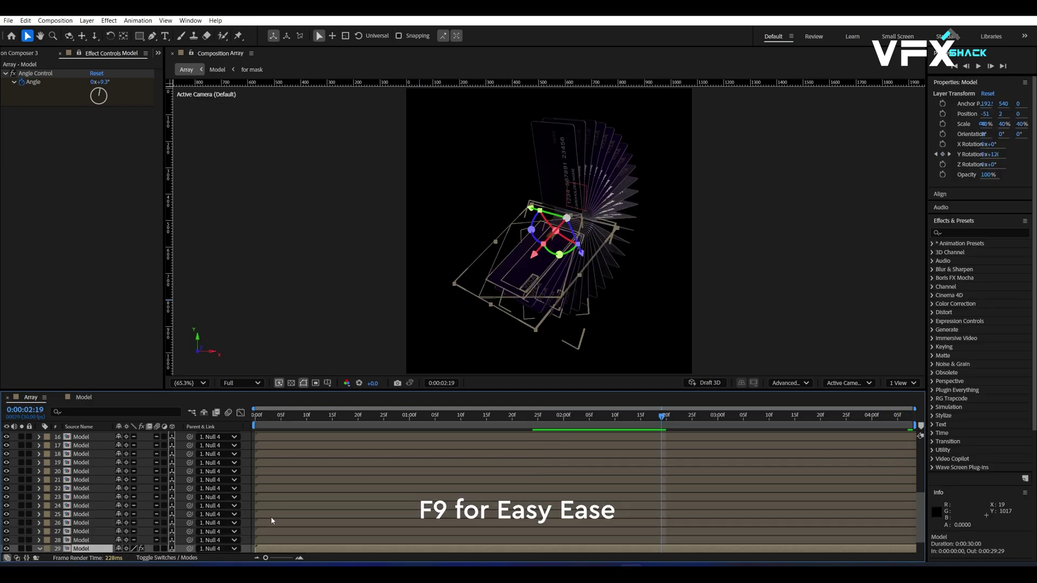
{"action": "key", "text": "u"}
{"action": "left_click", "coordinate": [96, 541]}
{"action": "left_click", "coordinate": [96, 551], "text": "shift"}
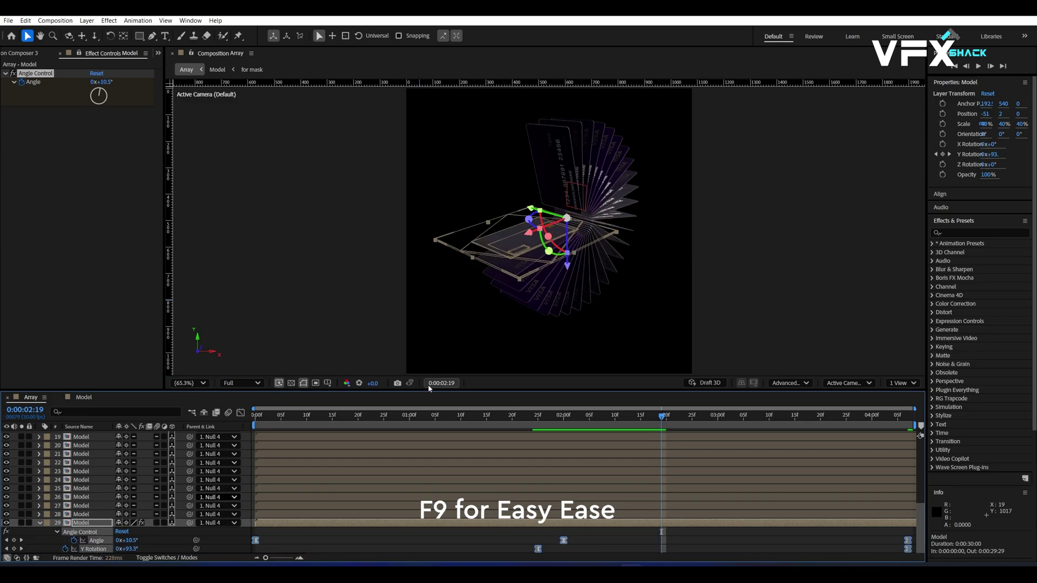
Preview the array animation from the start, and set the current time to 0:00:02:00
{"action": "key", "text": "Home"}
{"action": "key", "text": "space"}
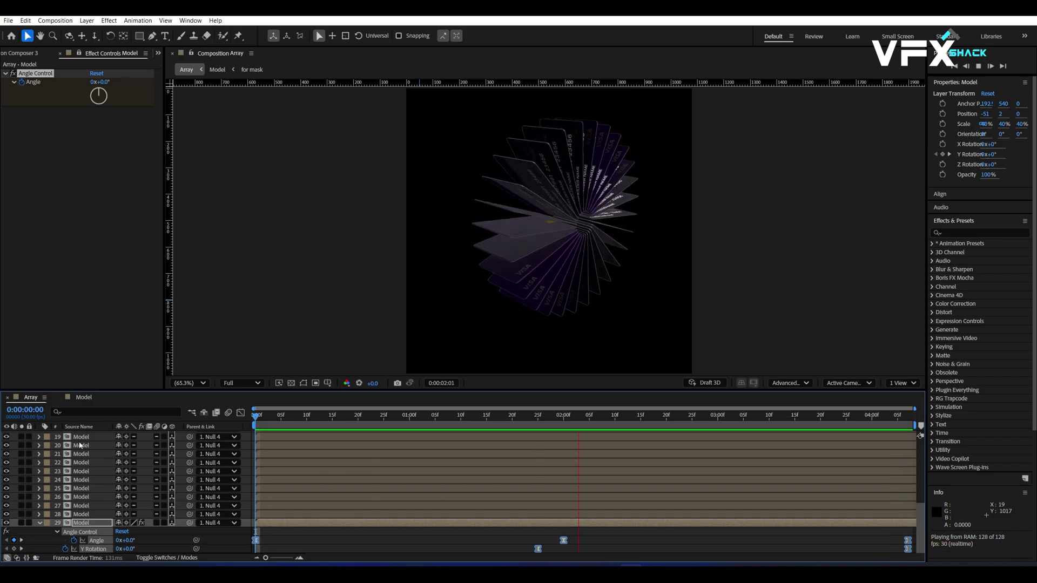
{"action": "key", "text": "space"}
{"action": "left_click_drag", "start_coordinate": [351, 416], "coordinate": [564, 424]}
Add a new light of type Environment to the Array composition
{"action": "left_click", "coordinate": [597, 543]}
{"action": "scroll", "coordinate": [62, 542], "scroll_direction": "up", "scroll_amount": 1}
{"action": "scroll", "coordinate": [63, 542], "scroll_direction": "up", "scroll_amount": 5}
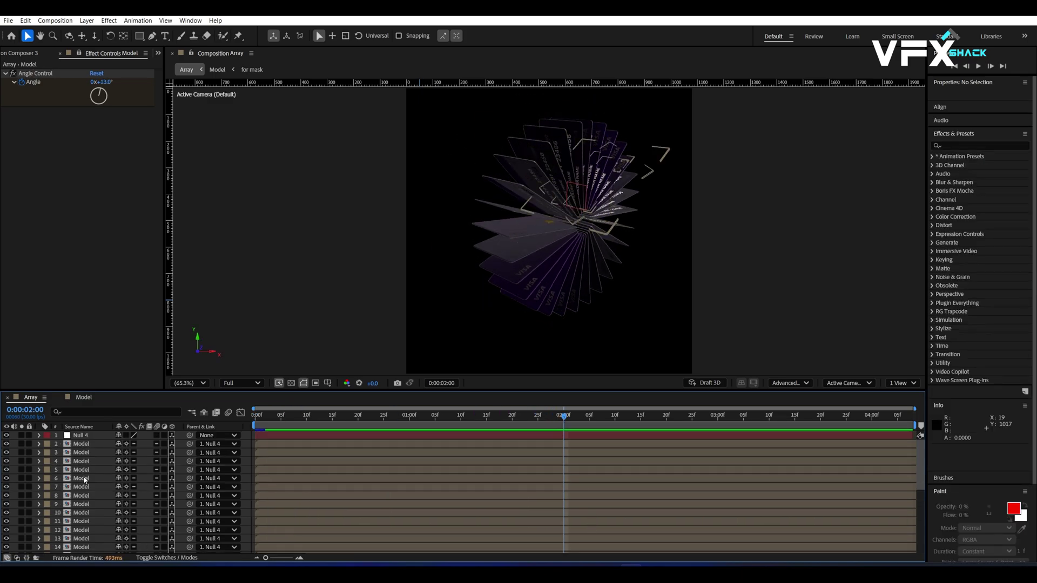
{"action": "right_click", "coordinate": [182, 437]}
{"action": "mouse_move", "coordinate": [214, 443]}
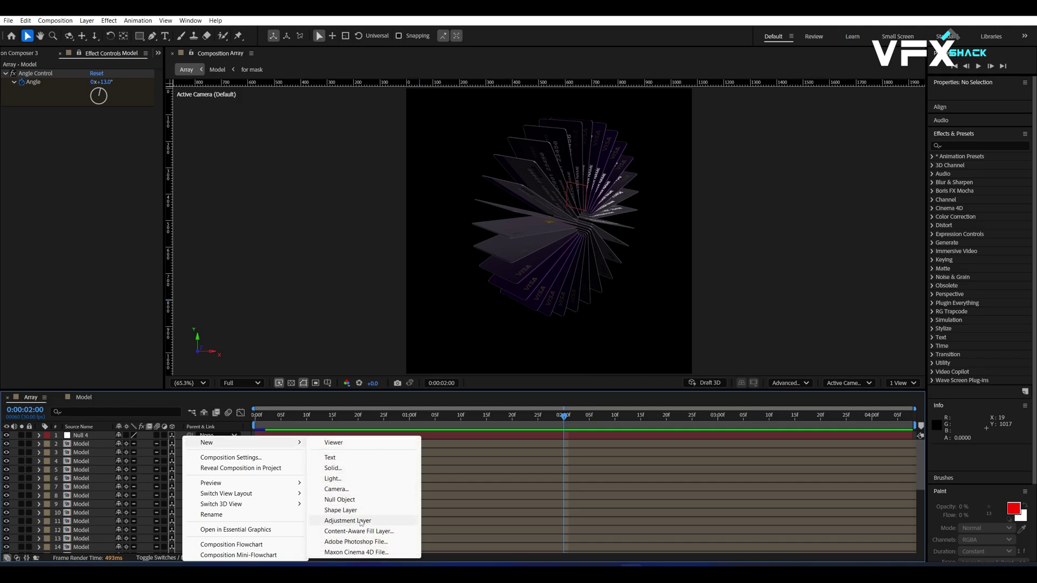
{"action": "left_click", "coordinate": [332, 478]}
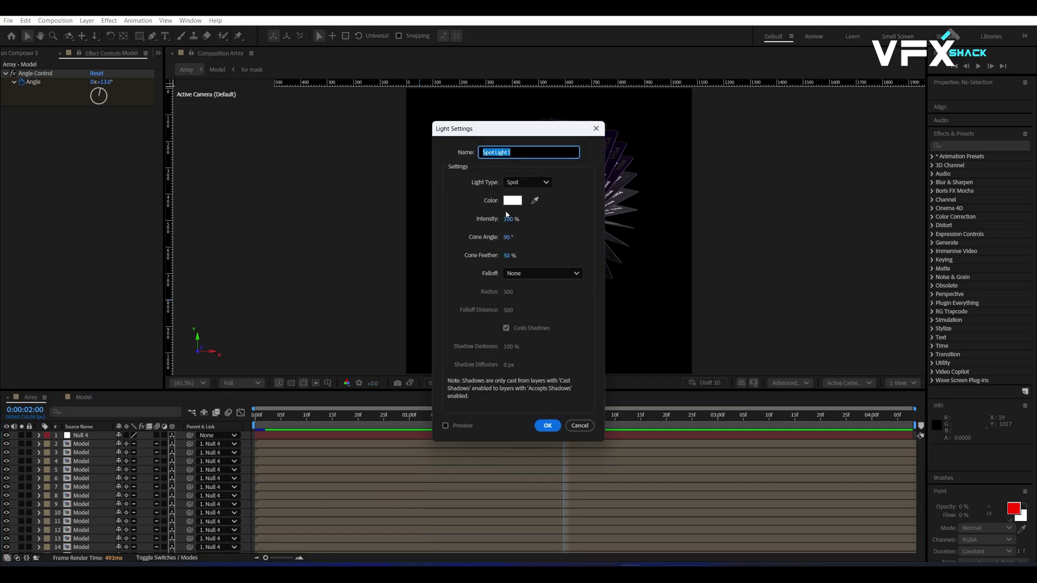
{"action": "left_click", "coordinate": [527, 182]}
{"action": "left_click", "coordinate": [523, 251]}
{"action": "left_click", "coordinate": [540, 430]}
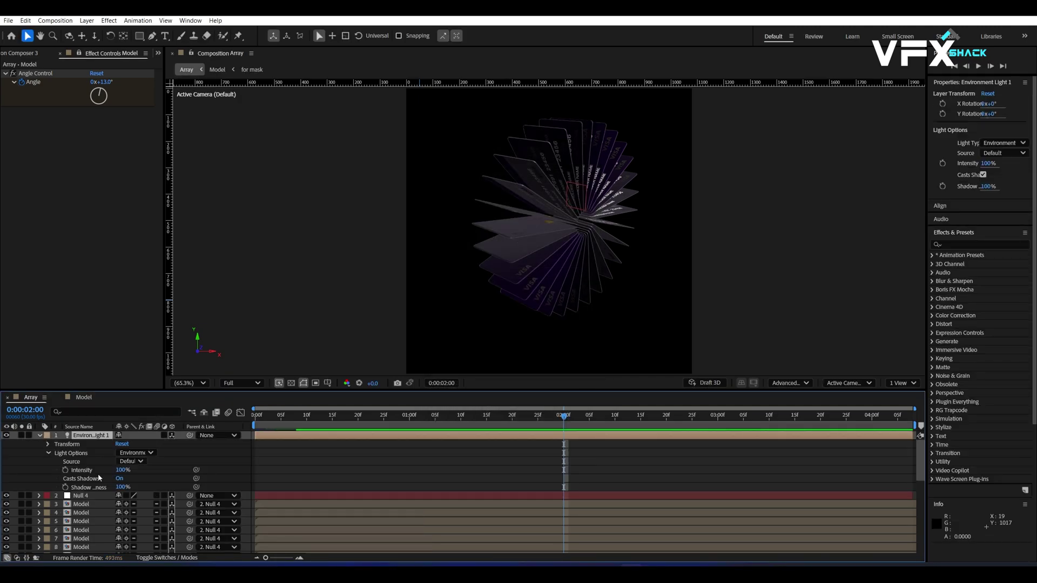
Add studio_small_05_2k.exr to the composition beneath the environment light, and set it as the light's source
{"action": "scroll", "coordinate": [50, 55], "scroll_direction": "up", "scroll_amount": 2}
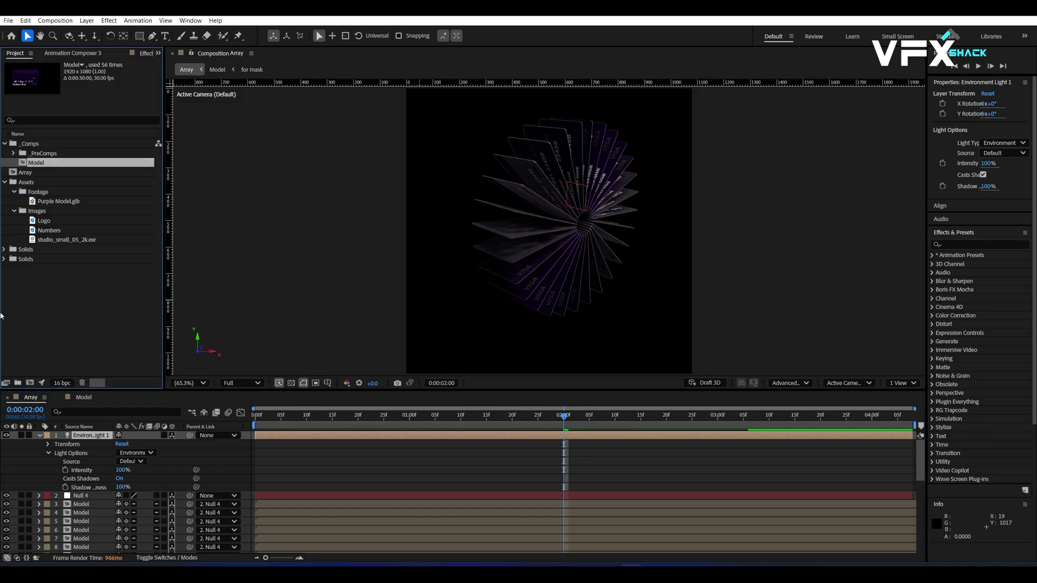
{"action": "left_click", "coordinate": [59, 240]}
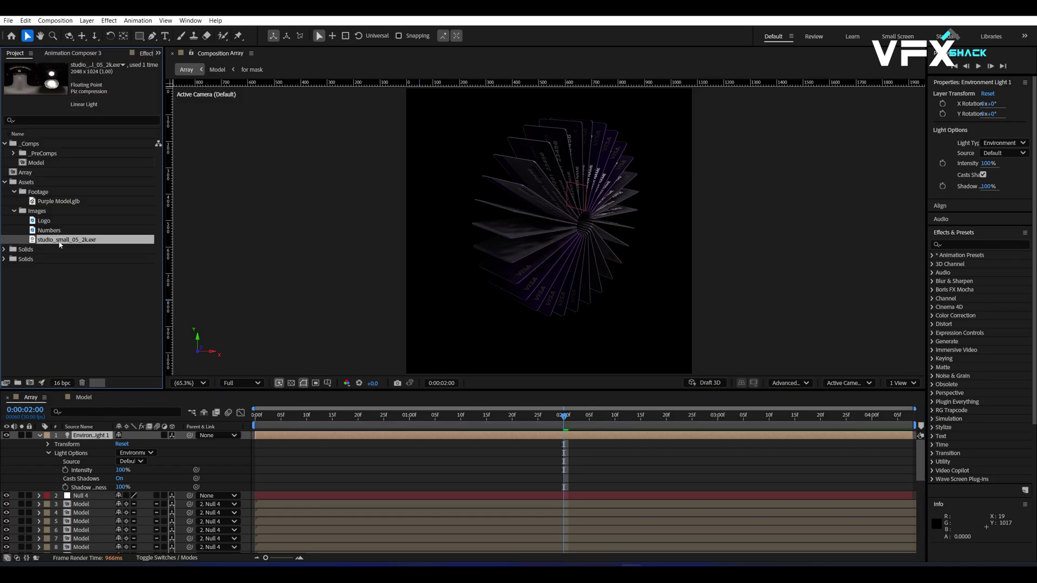
{"action": "left_click_drag", "start_coordinate": [59, 244], "coordinate": [67, 492]}
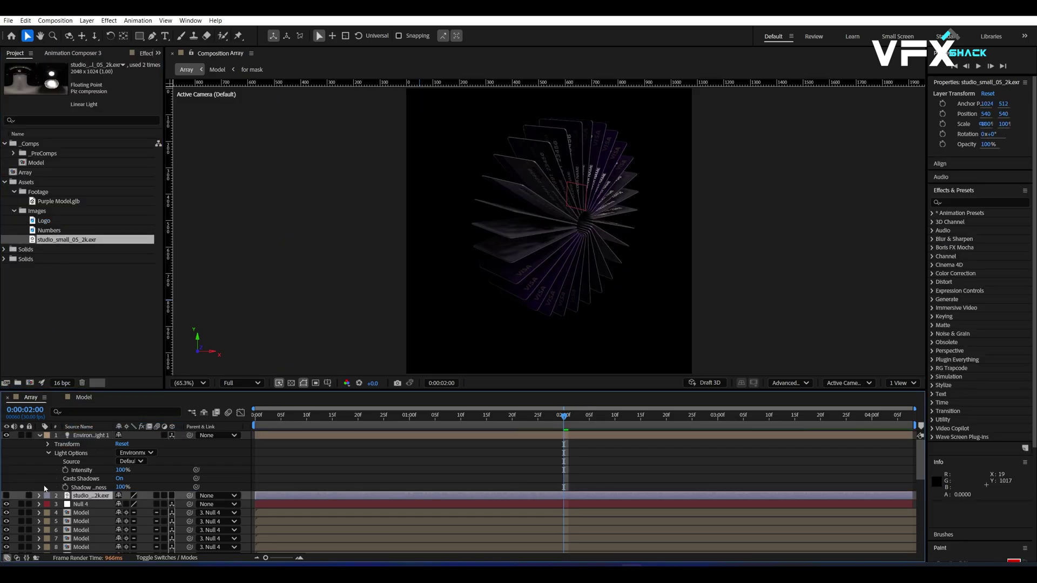
{"action": "left_click", "coordinate": [139, 461]}
{"action": "left_click", "coordinate": [130, 486]}
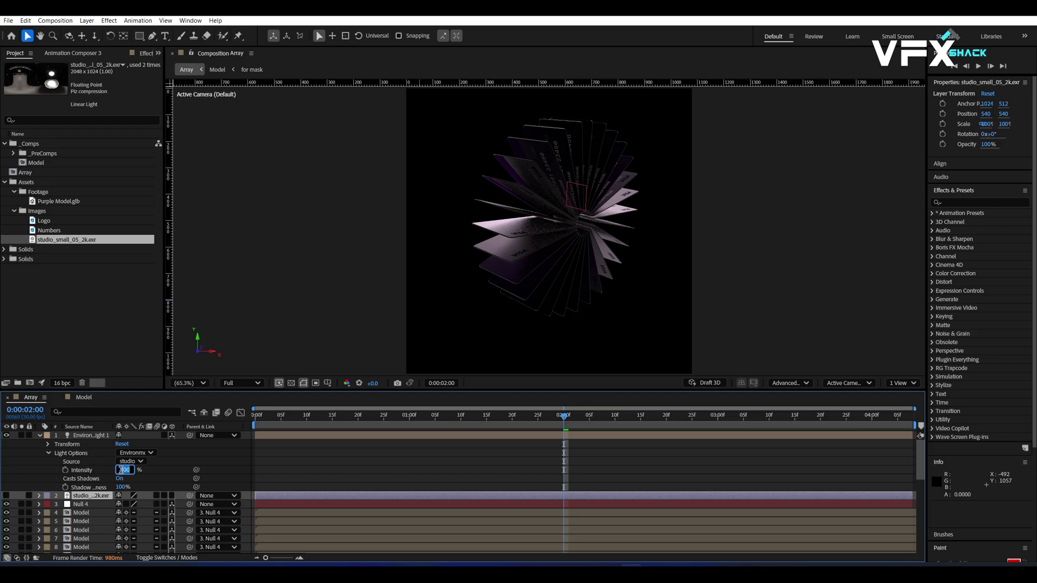
Set the environment light's intensity to 25% and its Y Rotation to 180°
{"action": "type", "text": "25"}
{"action": "key", "text": "Return"}
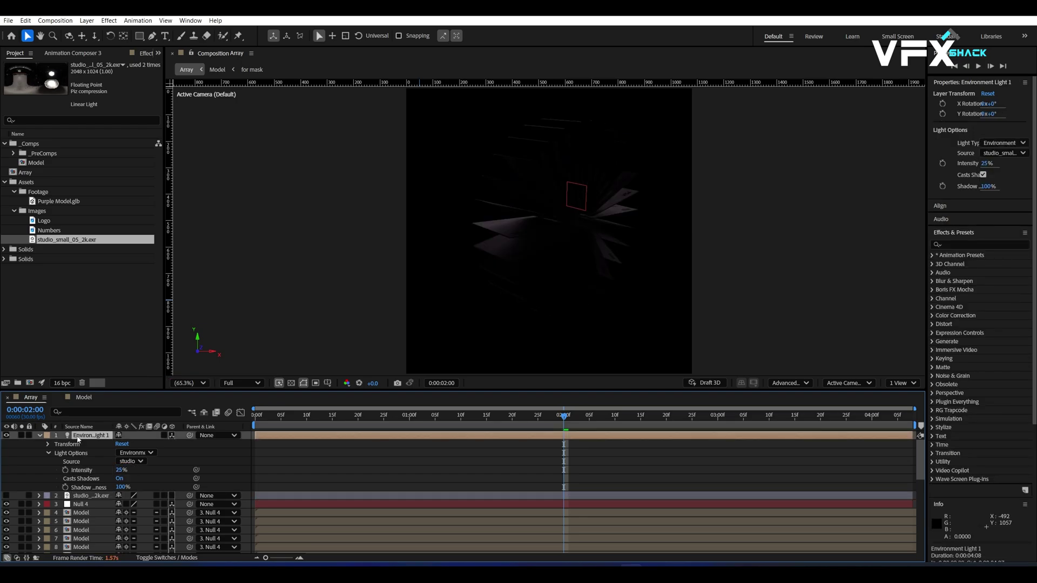
{"action": "key", "text": "r"}
{"action": "left_click", "coordinate": [129, 453]}
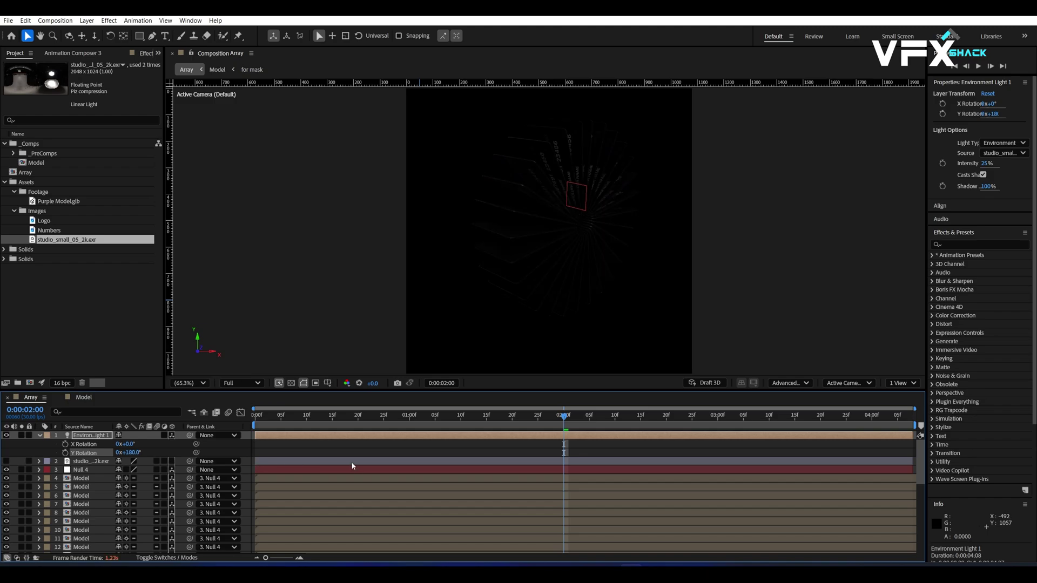
{"action": "left_click", "coordinate": [40, 436]}
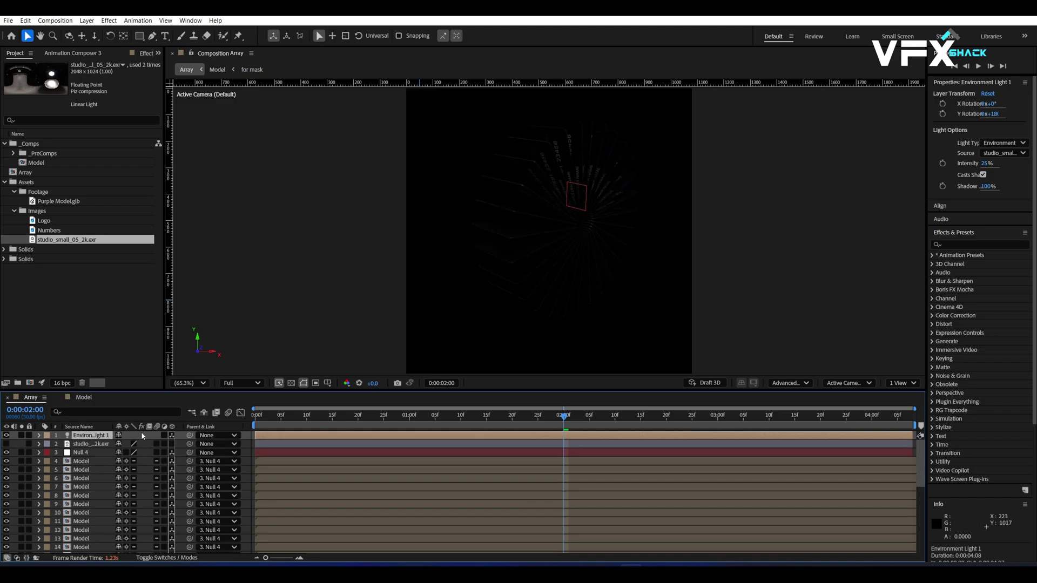
Add a new light of type Spot with a white color and 100% intensity to the Array composition
{"action": "right_click", "coordinate": [146, 436]}
{"action": "mouse_move", "coordinate": [226, 440]}
{"action": "left_click", "coordinate": [305, 479]}
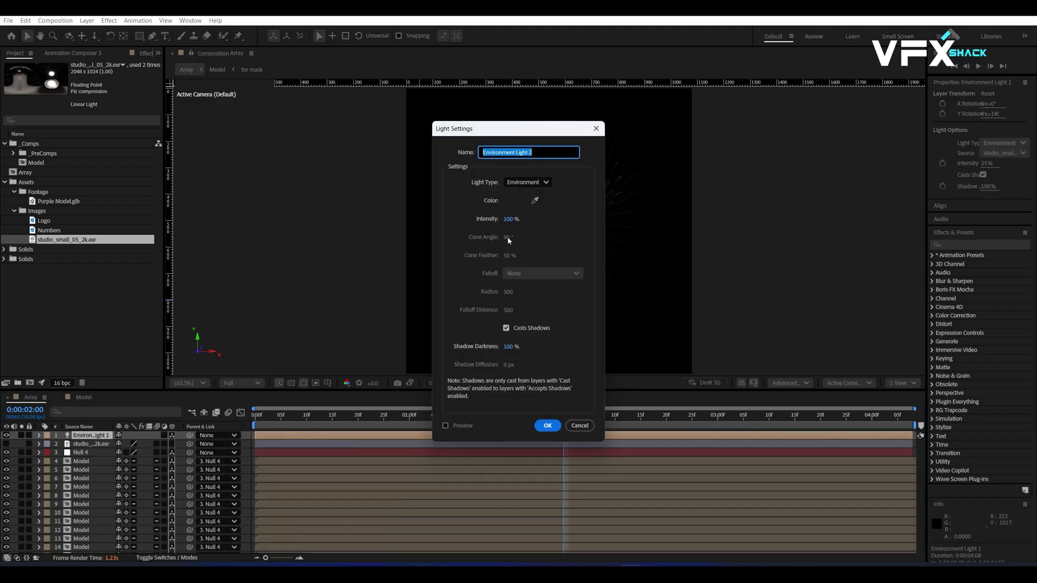
{"action": "left_click", "coordinate": [535, 183]}
{"action": "left_click", "coordinate": [521, 211]}
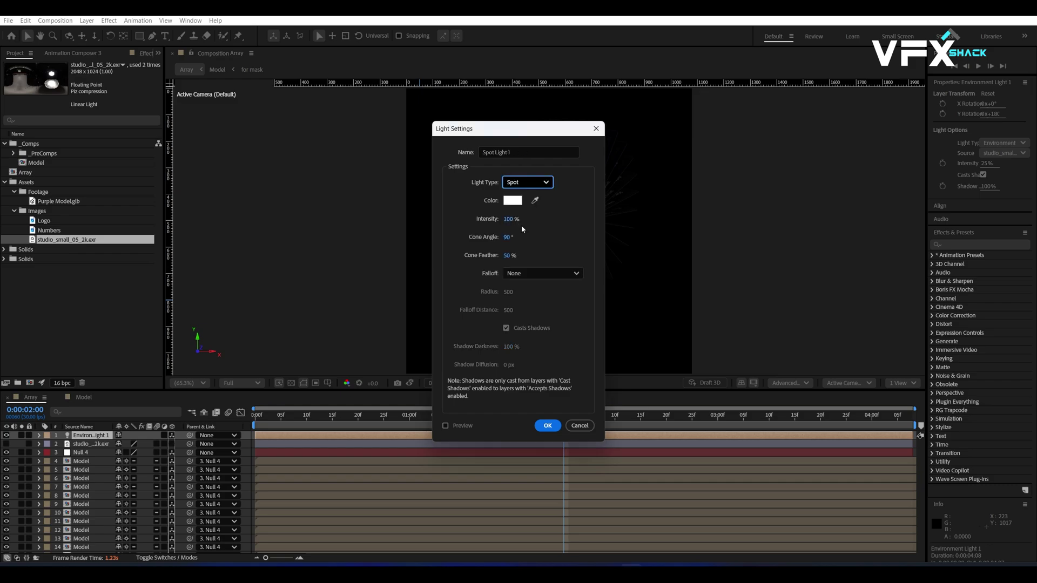
{"action": "left_click", "coordinate": [548, 425]}
Return to the first frame and show the composition in a two-view layout with the Top view fitted around the light
{"action": "key", "text": "Home"}
{"action": "left_click", "coordinate": [903, 382]}
{"action": "left_click", "coordinate": [907, 410]}
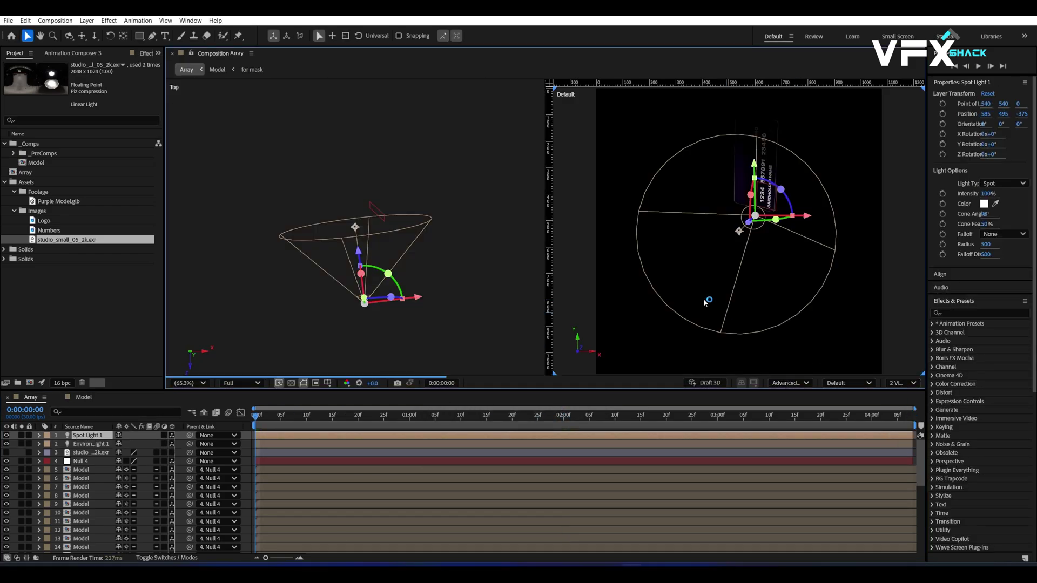
{"action": "scroll", "coordinate": [412, 227], "scroll_direction": "down", "scroll_amount": 2}
{"action": "scroll", "coordinate": [410, 225], "scroll_direction": "up", "scroll_amount": 2}
Place the spot light in front and to the left of the card at about 66.7, 495, -437, and aim it at the card
{"action": "left_click", "coordinate": [398, 342]}
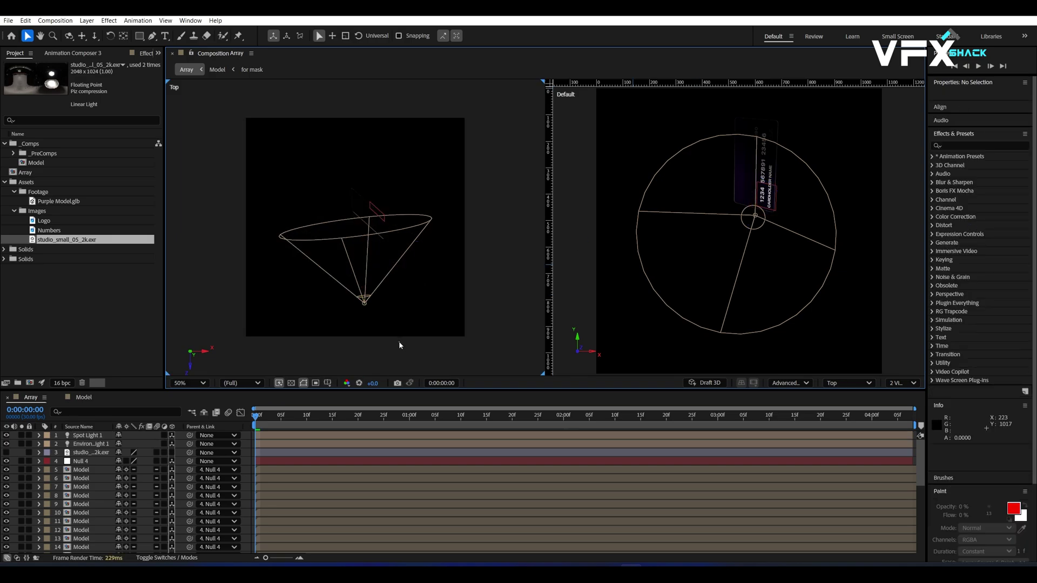
{"action": "left_click", "coordinate": [363, 299]}
{"action": "left_click_drag", "start_coordinate": [416, 297], "coordinate": [311, 308]}
{"action": "left_click_drag", "start_coordinate": [250, 240], "coordinate": [363, 201]}
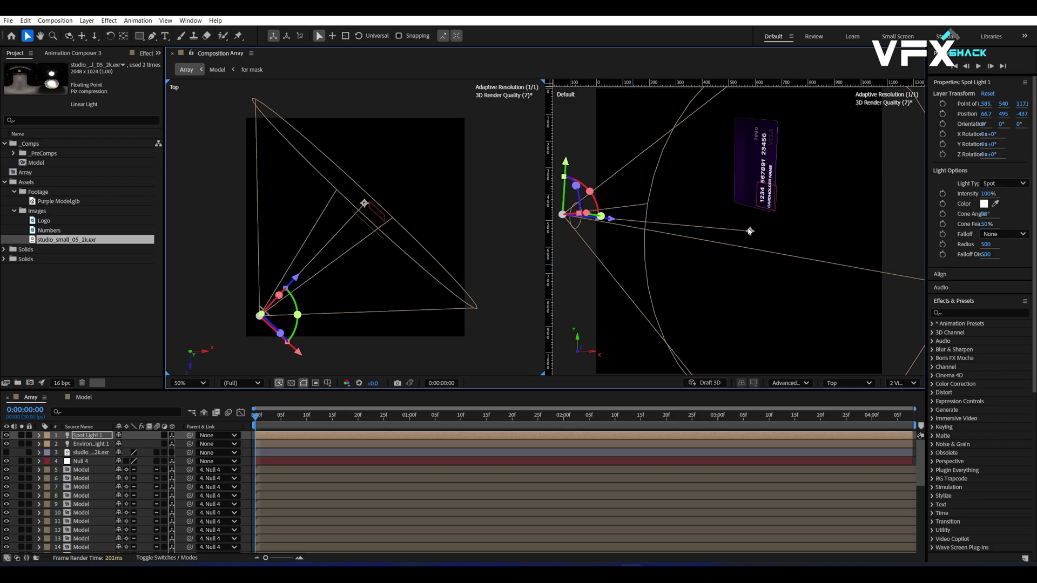
{"action": "left_click_drag", "start_coordinate": [751, 231], "coordinate": [753, 185]}
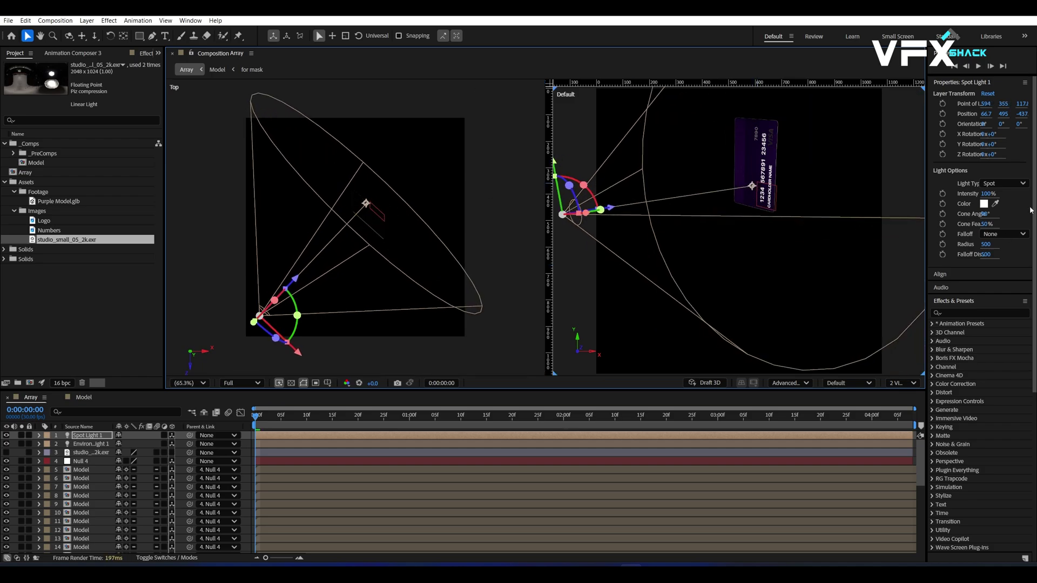
Set the spot light's intensity to 800% and its color to the light purple EBD4FF
{"action": "left_click", "coordinate": [988, 193]}
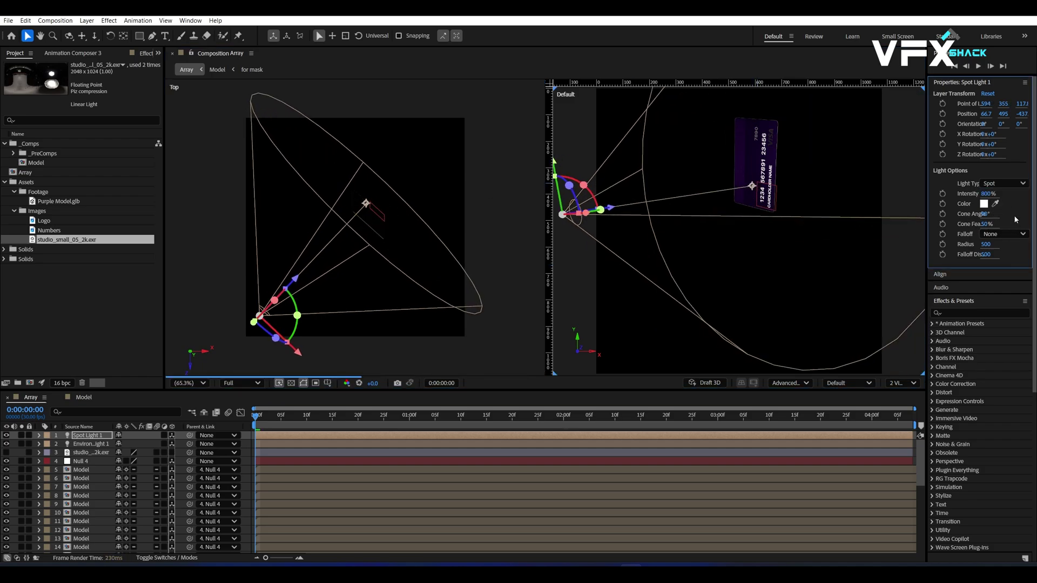
{"action": "left_click", "coordinate": [765, 126]}
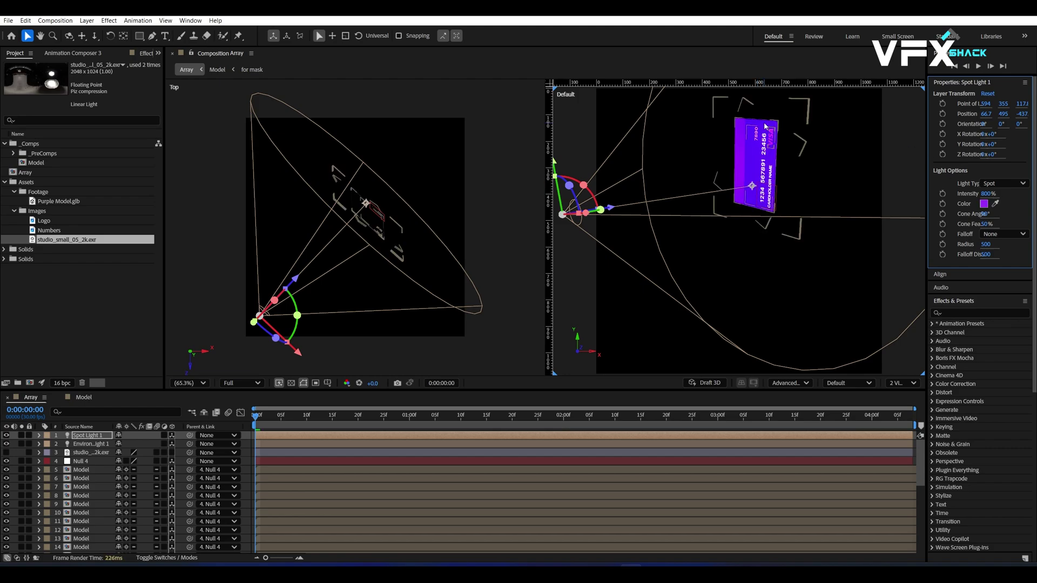
{"action": "left_click", "coordinate": [985, 204]}
{"action": "left_click_drag", "start_coordinate": [245, 133], "coordinate": [232, 126]}
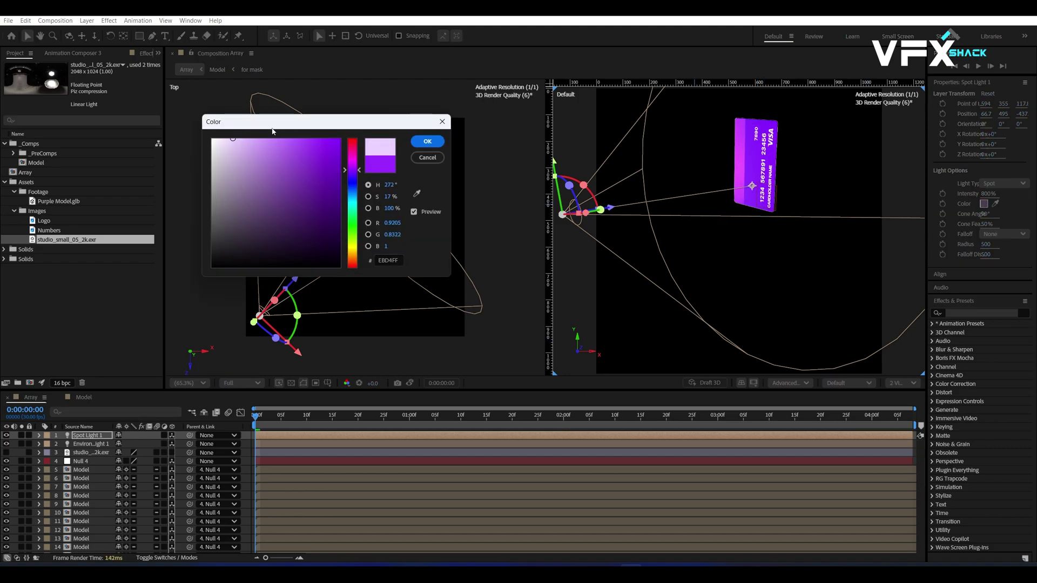
{"action": "left_click", "coordinate": [432, 144]}
Duplicate the spot light and, at 0:00:02:02, move the duplicate to the opposite side of the fanned-out cards
{"action": "left_click", "coordinate": [90, 435]}
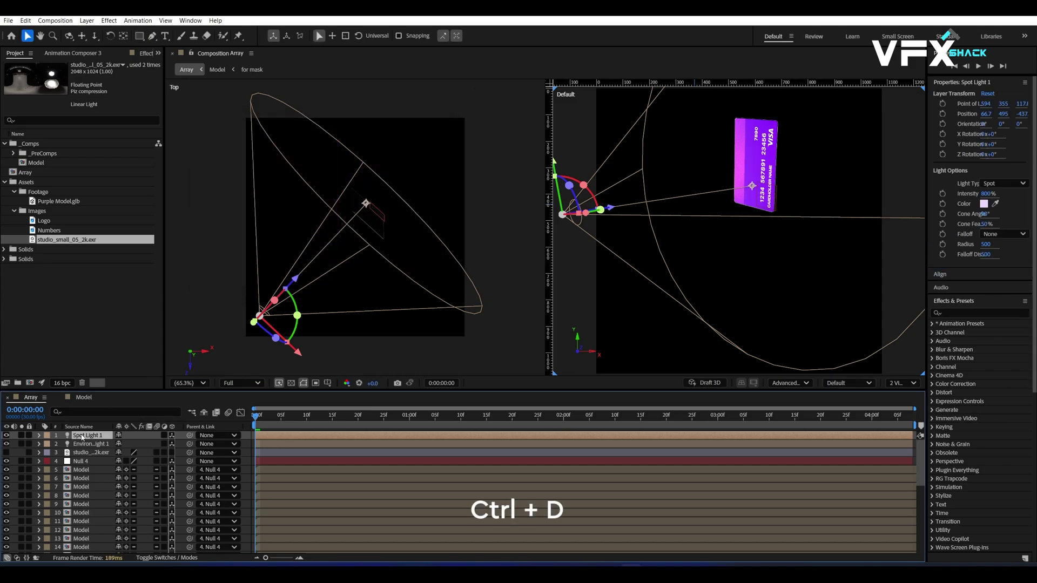
{"action": "key", "text": "ctrl+d"}
{"action": "left_click", "coordinate": [575, 416]}
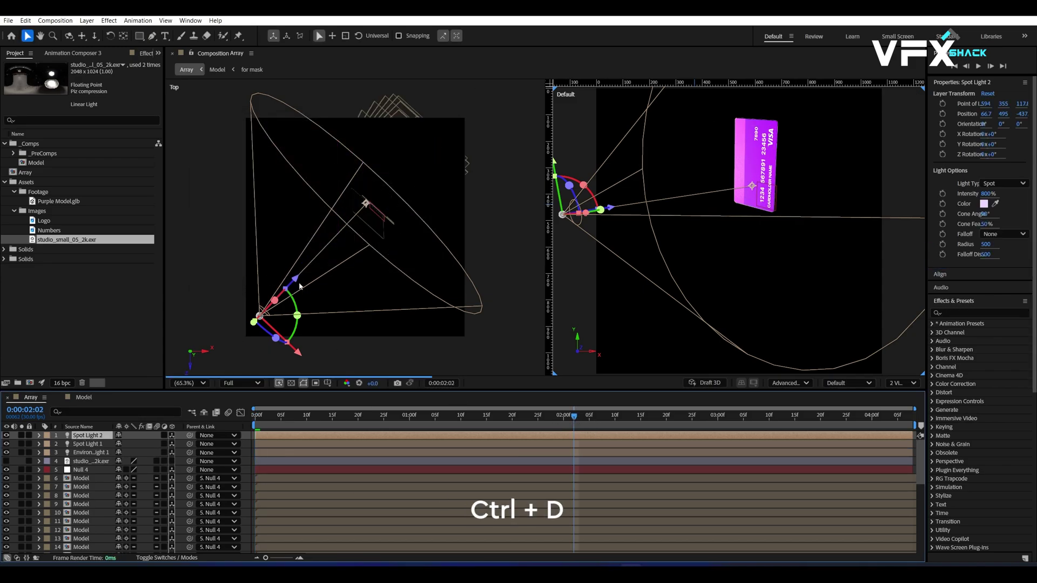
{"action": "left_click_drag", "start_coordinate": [299, 353], "coordinate": [368, 414]}
{"action": "scroll", "coordinate": [339, 258], "scroll_direction": "down", "scroll_amount": 2}
{"action": "left_click_drag", "start_coordinate": [394, 248], "coordinate": [367, 225]}
{"action": "left_click_drag", "start_coordinate": [379, 318], "coordinate": [472, 319]}
{"action": "left_click", "coordinate": [396, 227]}
{"action": "left_click", "coordinate": [416, 329]}
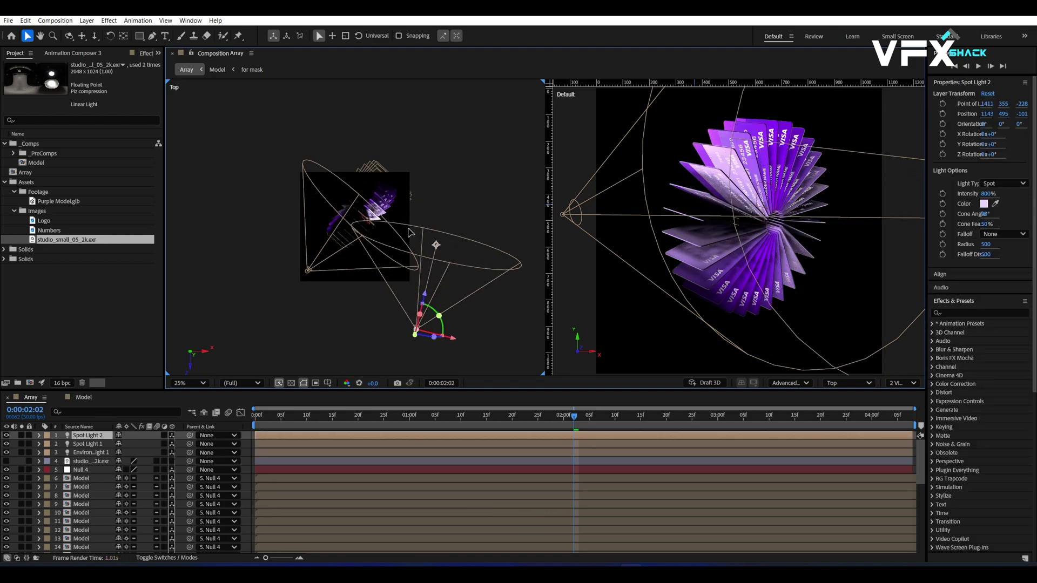
Aim the duplicated spot light at the array's center and move it farther out to about 1680, 495, -770
{"action": "left_click_drag", "start_coordinate": [436, 245], "coordinate": [370, 227]}
{"action": "left_click_drag", "start_coordinate": [776, 182], "coordinate": [778, 222]}
{"action": "left_click_drag", "start_coordinate": [493, 237], "coordinate": [441, 224]}
{"action": "left_click_drag", "start_coordinate": [401, 301], "coordinate": [454, 277]}
{"action": "left_click_drag", "start_coordinate": [372, 191], "coordinate": [319, 208]}
Set Spot Light 2's intensity to 500% and give it a darker, more saturated purple color
{"action": "left_click", "coordinate": [986, 194]}
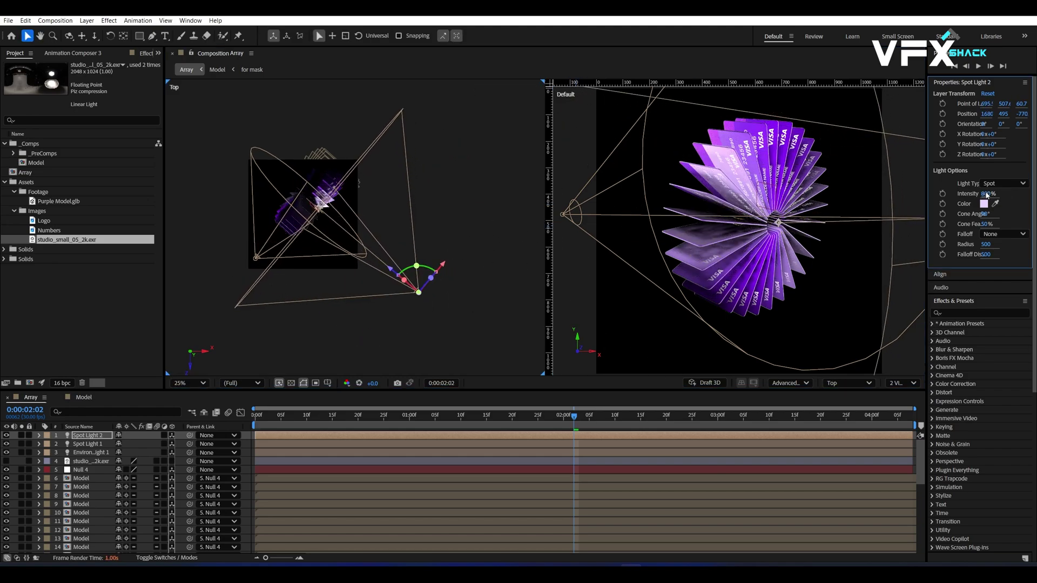
{"action": "left_click", "coordinate": [984, 203]}
{"action": "left_click_drag", "start_coordinate": [338, 197], "coordinate": [340, 215]}
{"action": "left_click", "coordinate": [428, 148]}
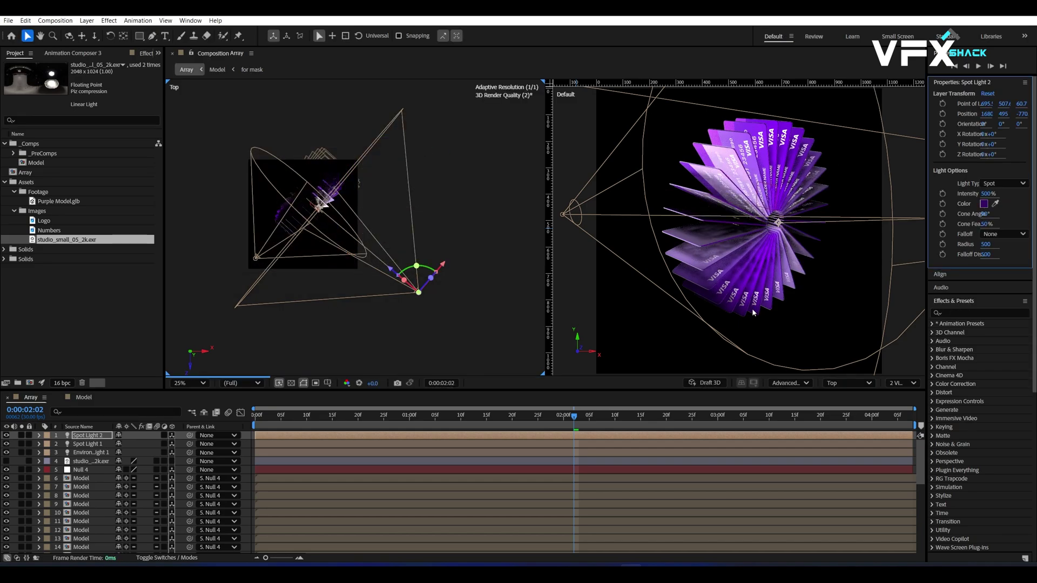
Adjust the intensity of Spot Light 1
{"action": "left_click", "coordinate": [88, 443]}
{"action": "left_click", "coordinate": [987, 193]}
{"action": "left_click", "coordinate": [517, 495]}
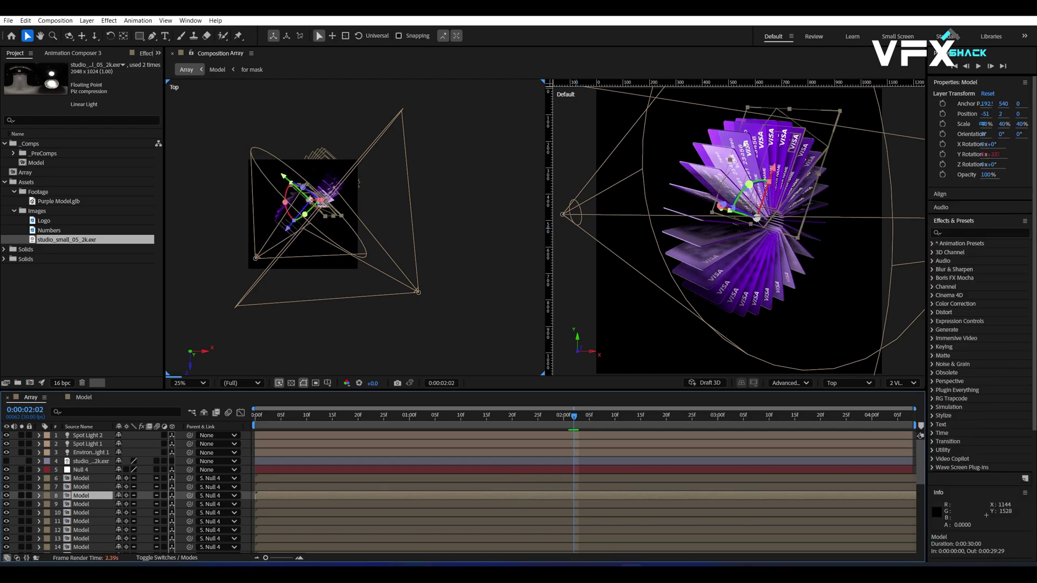
Nudge Null 4 along its axes to reposition the whole card array slightly within the frame
{"action": "left_click", "coordinate": [87, 469]}
{"action": "key", "text": "shift+Down"}
{"action": "key", "text": "shift+Down"}
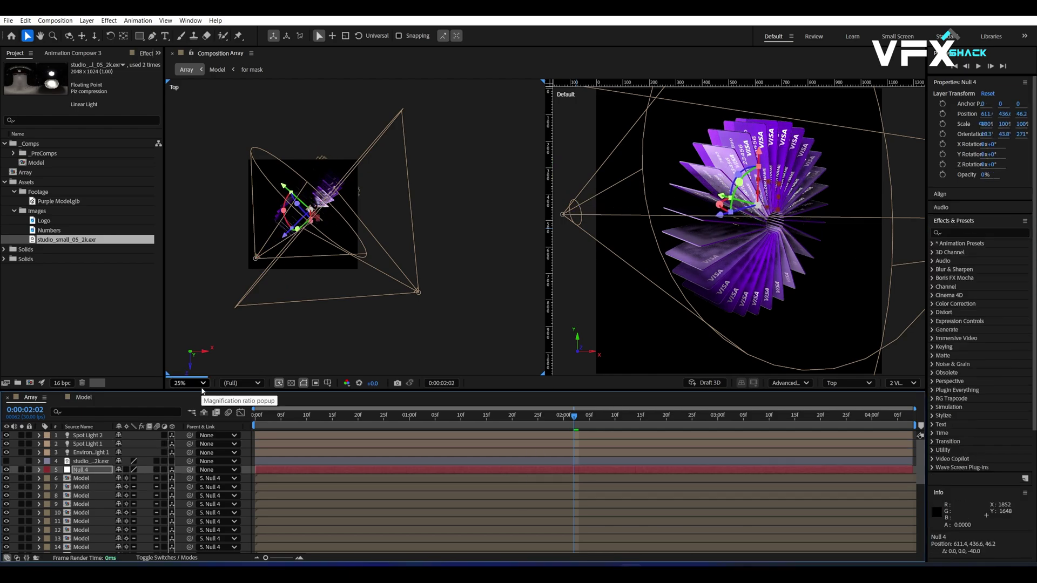
{"action": "left_click_drag", "start_coordinate": [757, 153], "coordinate": [756, 160]}
{"action": "left_click", "coordinate": [563, 253]}
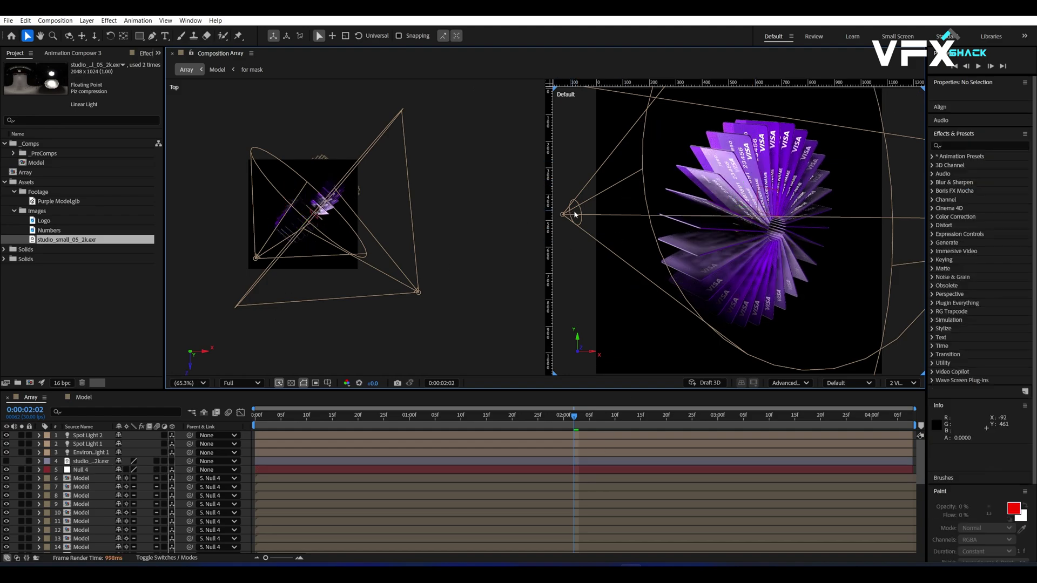
Lower both spot lights slightly in the Default view
{"action": "scroll", "coordinate": [572, 243], "scroll_direction": "down", "scroll_amount": 4}
{"action": "left_click_drag", "start_coordinate": [813, 197], "coordinate": [863, 265]}
{"action": "left_click_drag", "start_coordinate": [626, 193], "coordinate": [714, 251]}
{"action": "scroll", "coordinate": [715, 249], "scroll_direction": "up", "scroll_amount": 1}
{"action": "left_click_drag", "start_coordinate": [666, 188], "coordinate": [666, 195]}
{"action": "left_click", "coordinate": [707, 343]}
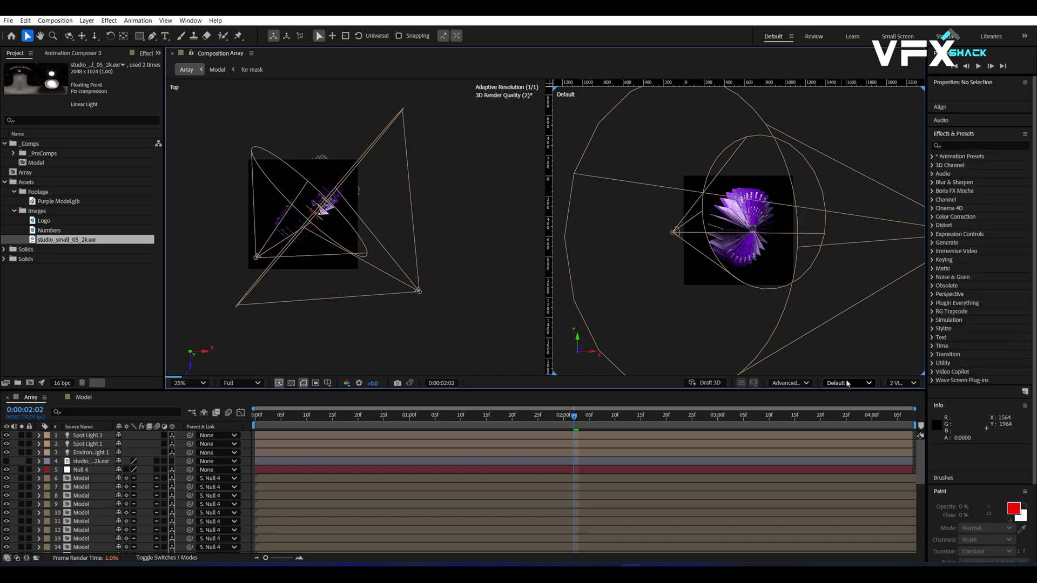
Switch back to a single Active Camera view with the composition fitted to the viewer
{"action": "left_click", "coordinate": [845, 383]}
{"action": "left_click", "coordinate": [843, 191]}
{"action": "left_click", "coordinate": [893, 385]}
{"action": "left_click", "coordinate": [895, 394]}
{"action": "scroll", "coordinate": [634, 237], "scroll_direction": "up", "scroll_amount": 2}
{"action": "key", "text": "shift+slash"}
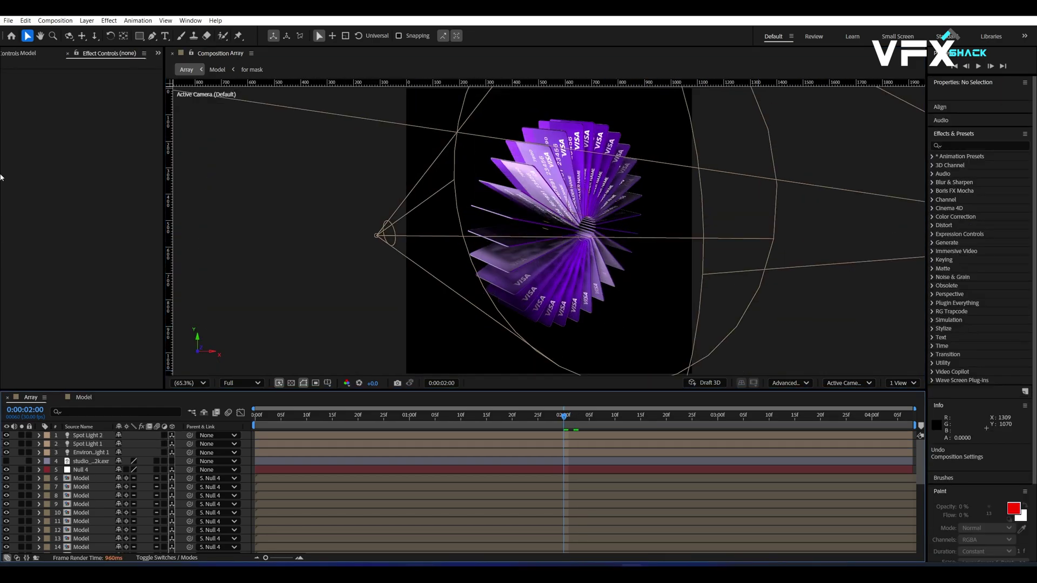
Create a new composition from the Array composition and set its current time to 0:00:02:00
{"action": "scroll", "coordinate": [23, 56], "scroll_direction": "up", "scroll_amount": 3}
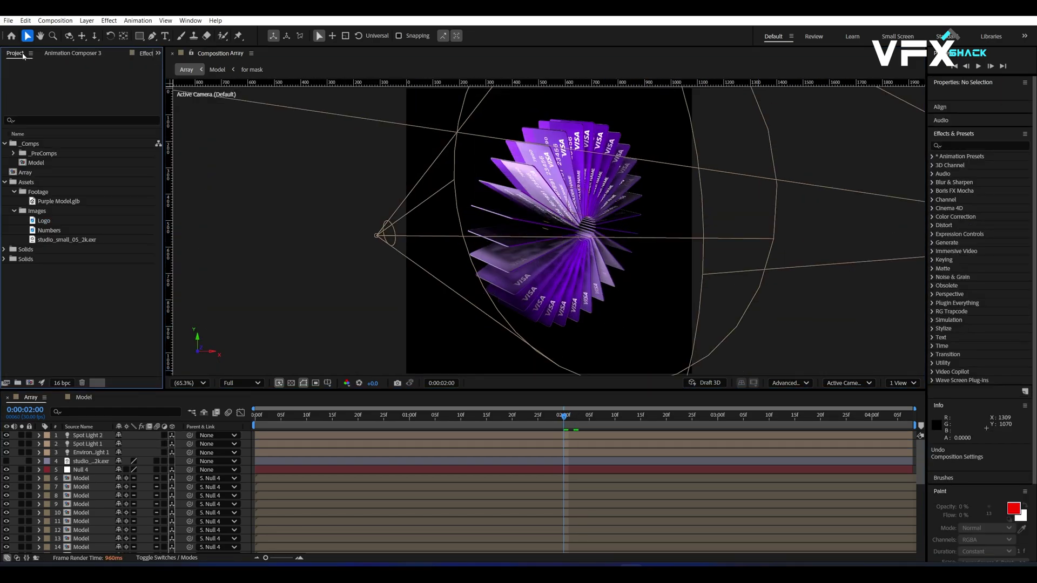
{"action": "left_click", "coordinate": [25, 173]}
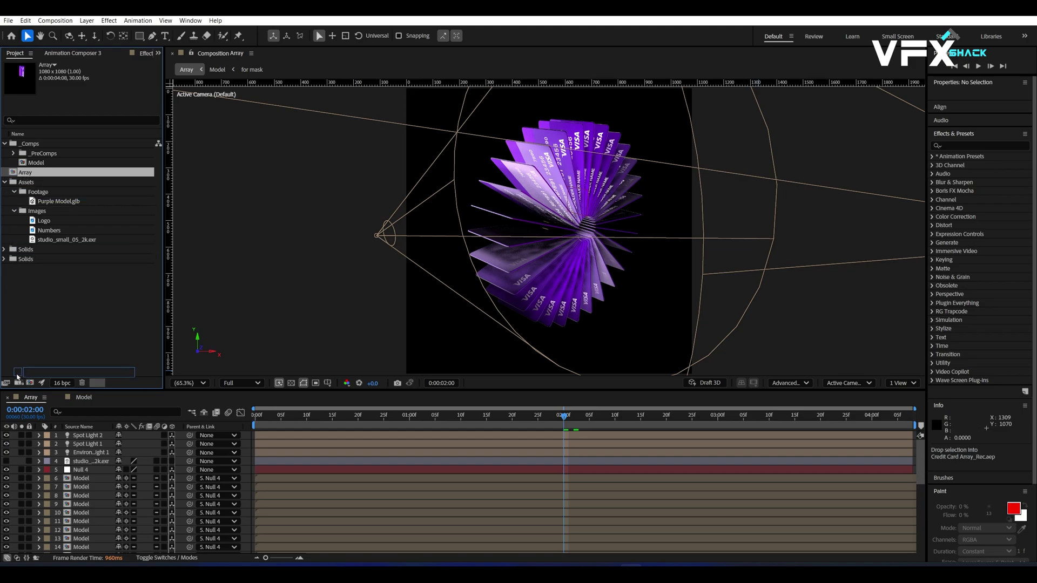
{"action": "left_click_drag", "start_coordinate": [28, 386], "coordinate": [28, 385]}
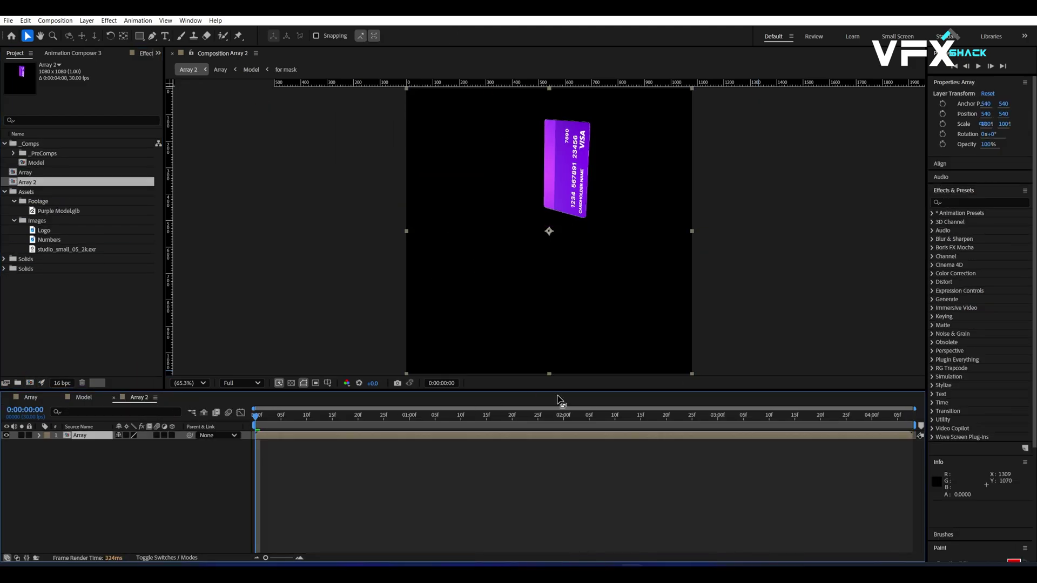
{"action": "left_click", "coordinate": [563, 417]}
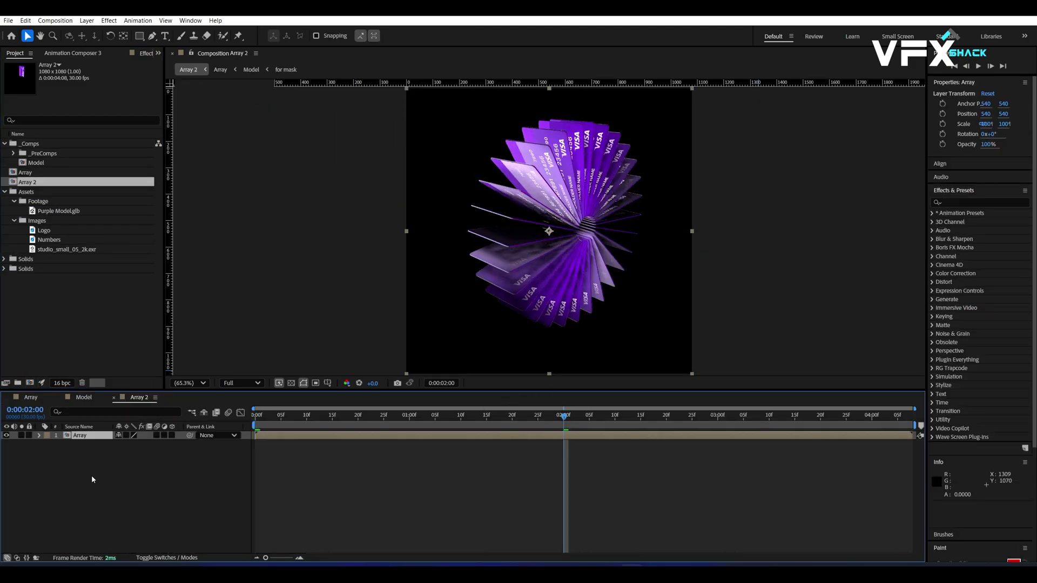
Add an adjustment layer above the Array layer in the Array 2 composition
{"action": "right_click", "coordinate": [92, 479]}
{"action": "mouse_move", "coordinate": [110, 353]}
{"action": "left_click", "coordinate": [256, 433]}
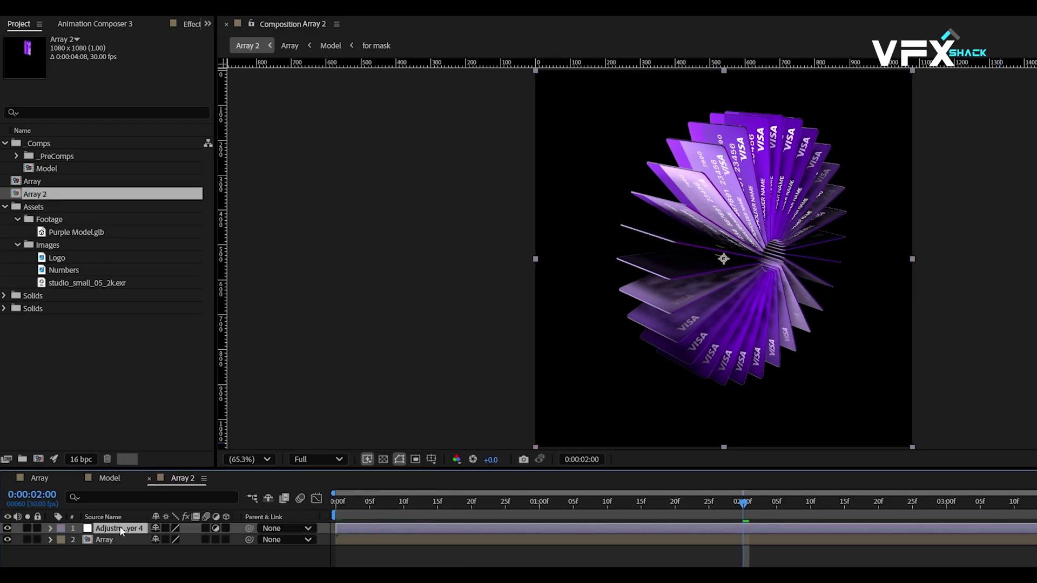
Apply Optics Compensation to the adjustment layer with a Field Of View of 15 and Reverse Lens Distortion enabled
{"action": "key", "text": "ctrl+space"}
{"action": "type", "text": "optic"}
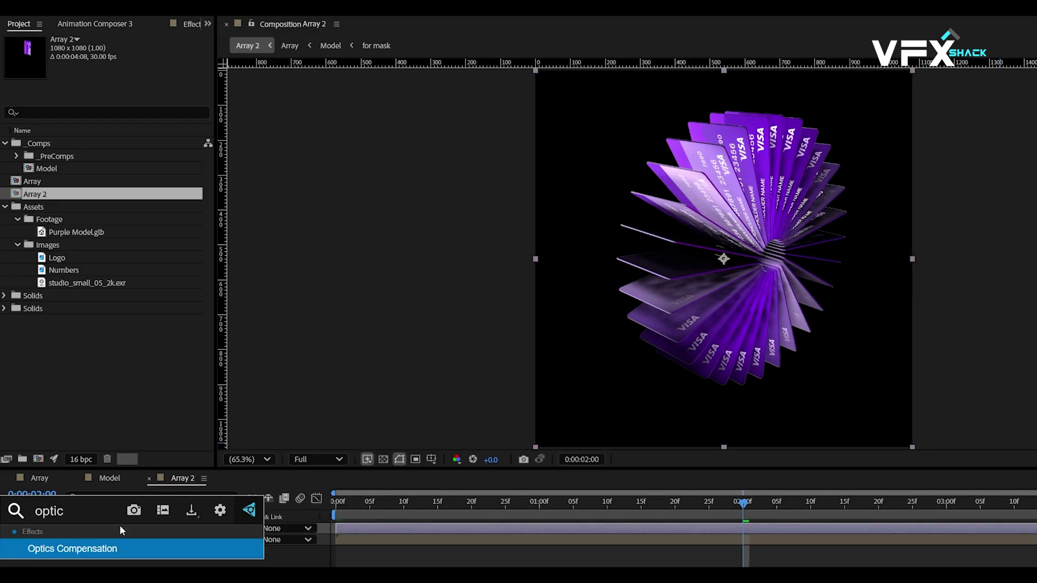
{"action": "key", "text": "Return"}
{"action": "type", "text": "15"}
{"action": "key", "text": "Return"}
{"action": "left_click", "coordinate": [122, 74]}
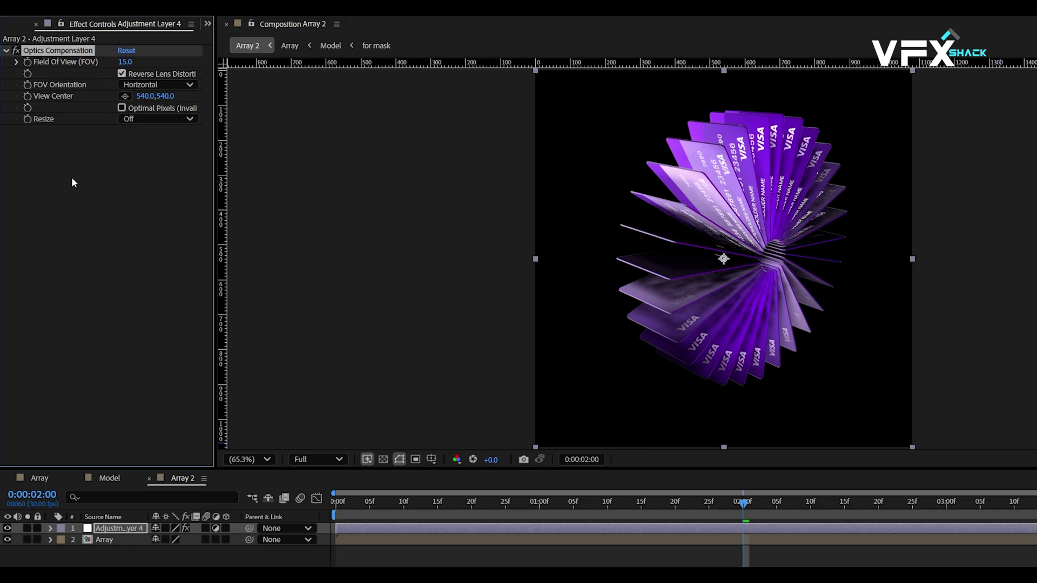
Apply the 3D Glasses effect to the adjustment layer, using the Array layer for both Left View and Right View
{"action": "key", "text": "ctrl+space"}
{"action": "type", "text": "3d g"}
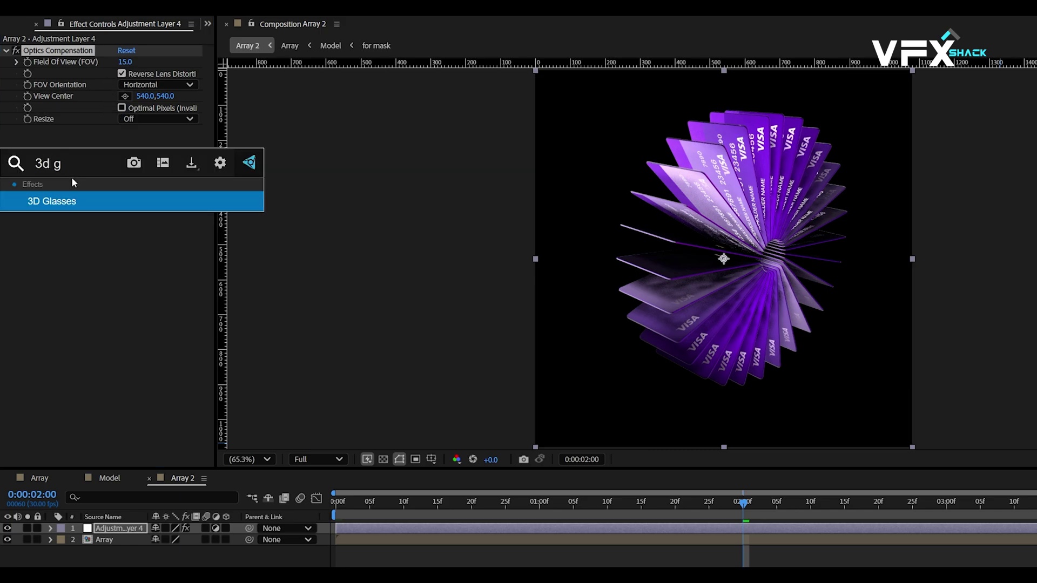
{"action": "key", "text": "Return"}
{"action": "left_click", "coordinate": [137, 142]}
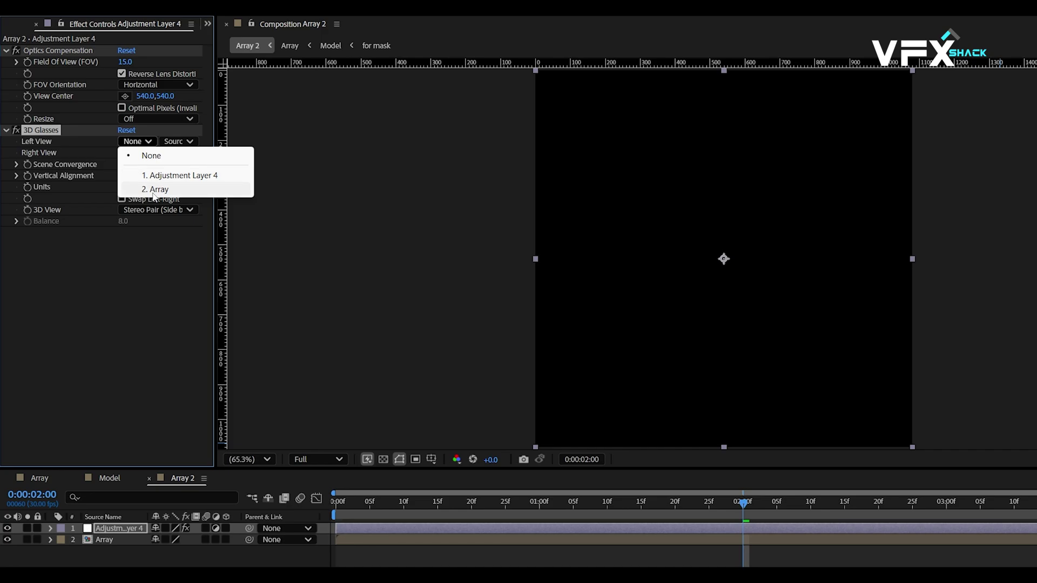
{"action": "left_click", "coordinate": [153, 190]}
{"action": "left_click", "coordinate": [137, 153]}
{"action": "left_click", "coordinate": [154, 201]}
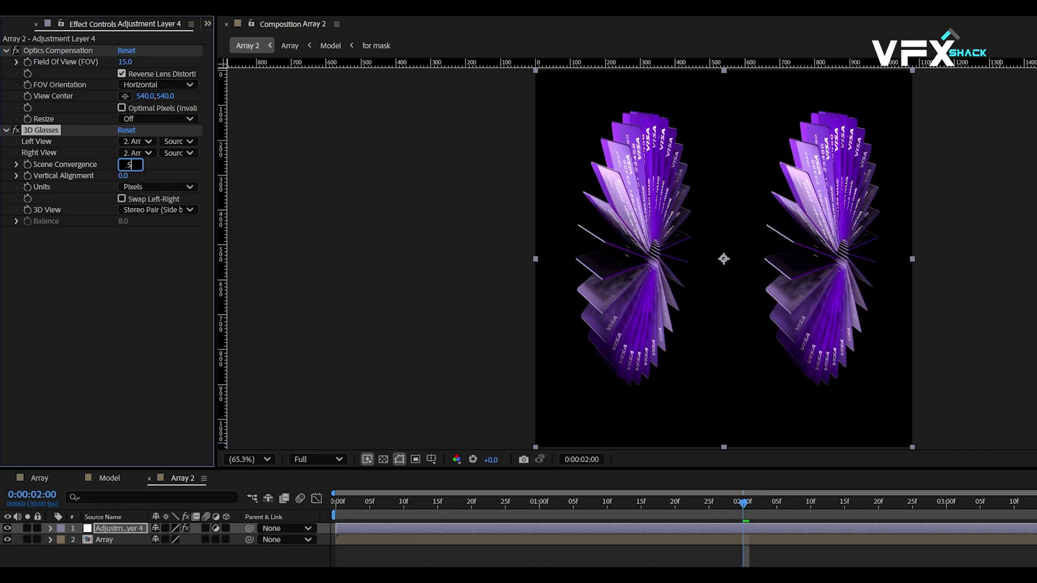
Set 3D Glasses to Scene Convergence 0.5, Vertical Alignment 1, 3D View Balanced Colored and Balance 5
{"action": "type", "text": "1"}
{"action": "key", "text": "Return"}
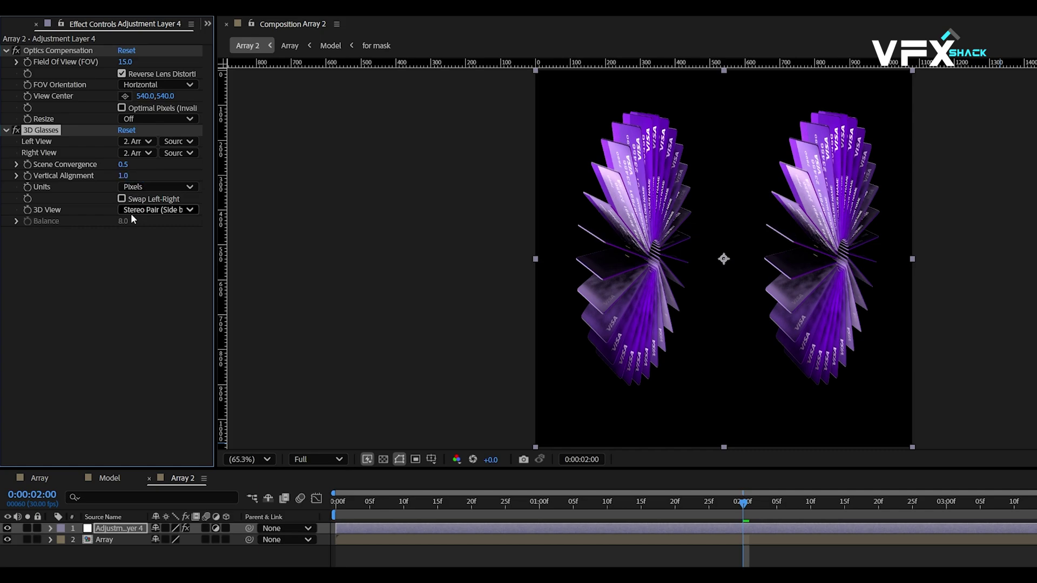
{"action": "left_click", "coordinate": [132, 211]}
{"action": "left_click", "coordinate": [184, 352]}
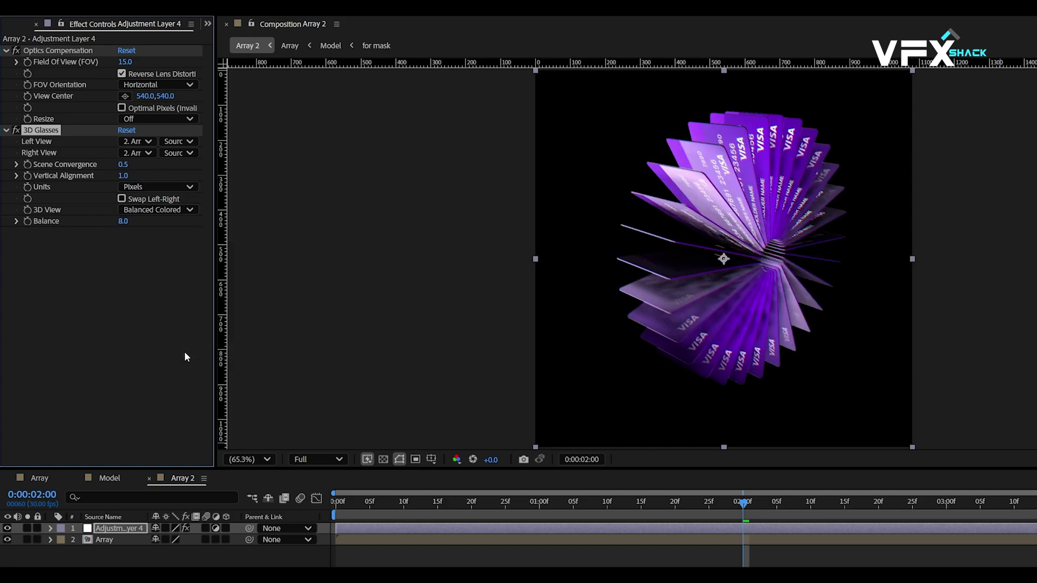
Examine the color fringing on the cards up close with the 3D Glasses effect turned off and on
{"action": "scroll", "coordinate": [738, 187], "scroll_direction": "up", "scroll_amount": 2}
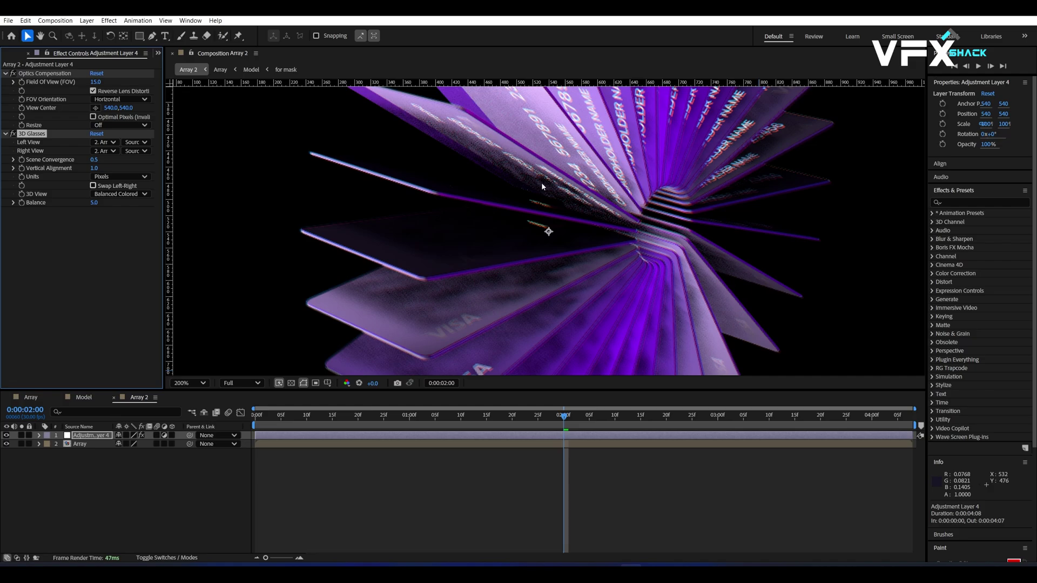
{"action": "left_click_drag", "start_coordinate": [542, 186], "coordinate": [538, 370]}
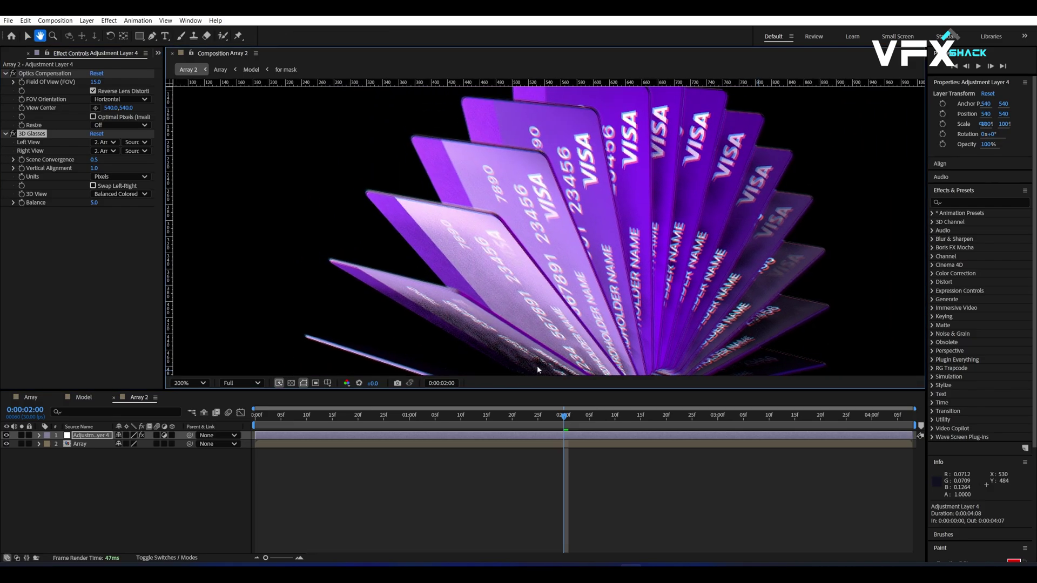
{"action": "left_click", "coordinate": [12, 134]}
{"action": "left_click", "coordinate": [11, 134]}
{"action": "left_click", "coordinate": [12, 134]}
{"action": "left_click", "coordinate": [12, 134]}
{"action": "scroll", "coordinate": [477, 328], "scroll_direction": "down", "scroll_amount": 1}
Apply the Glow effect to the adjustment layer with a Glow Radius of 200 and a Glow Intensity of 0.5
{"action": "key", "text": "ctrl+space"}
{"action": "type", "text": "glo"}
{"action": "key", "text": "Return"}
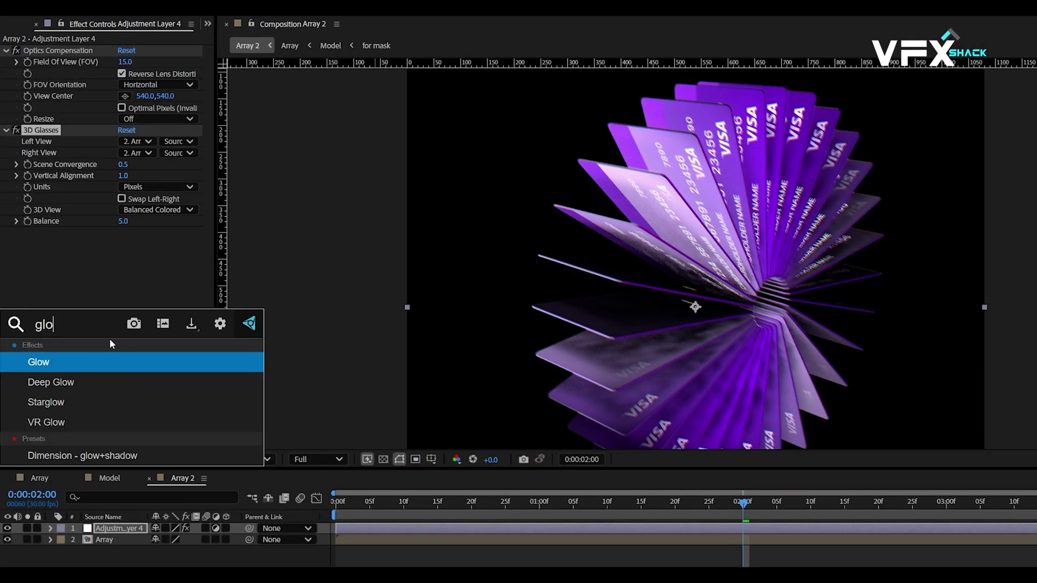
{"action": "left_click", "coordinate": [124, 255]}
{"action": "left_click", "coordinate": [125, 267]}
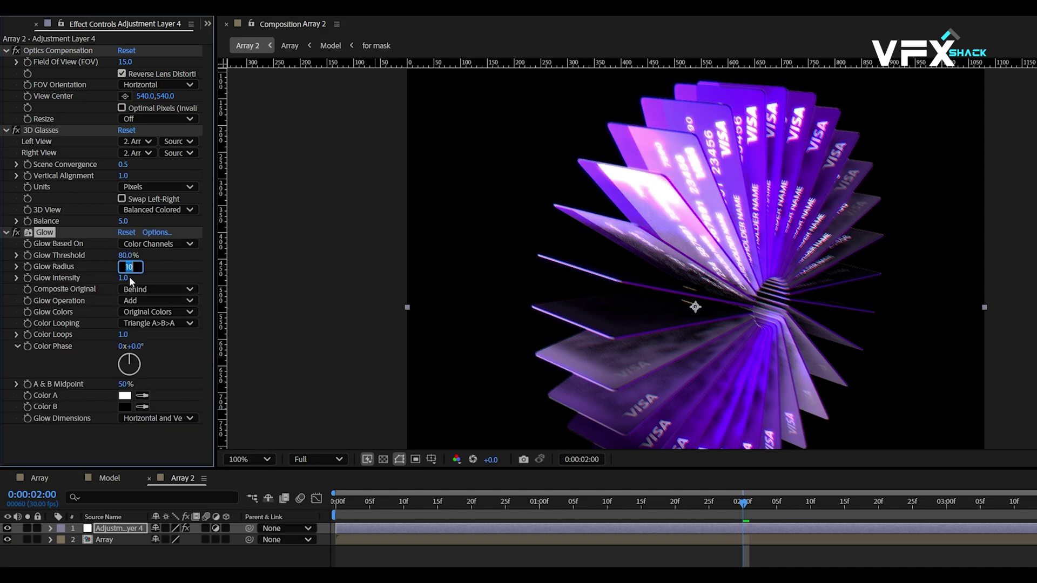
{"action": "type", "text": "200"}
{"action": "key", "text": "Return"}
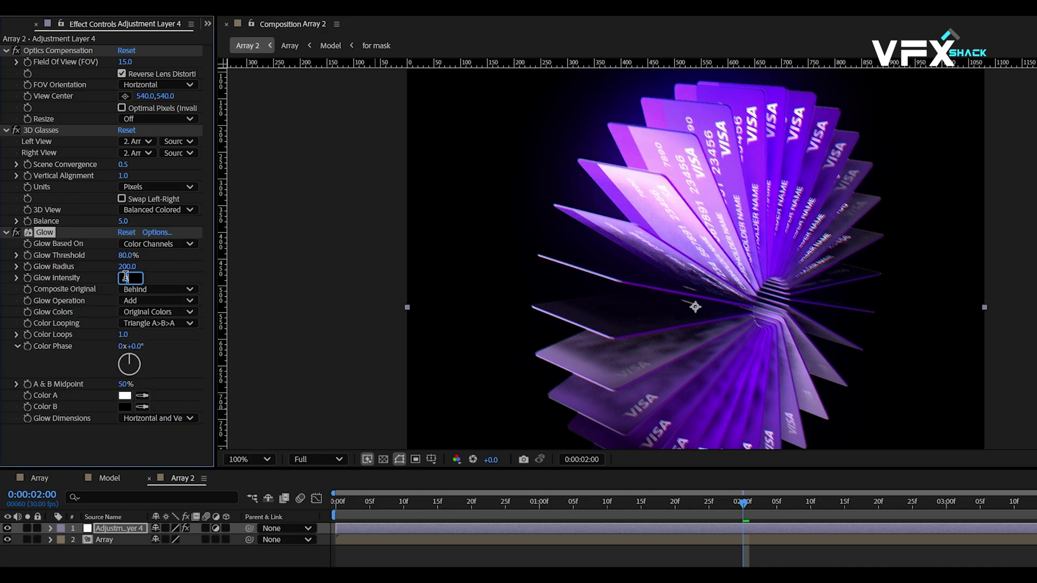
{"action": "key", "text": "Return"}
{"action": "scroll", "coordinate": [635, 305], "scroll_direction": "down", "scroll_amount": 2}
{"action": "scroll", "coordinate": [634, 305], "scroll_direction": "up", "scroll_amount": 2}
Apply Curves to the adjustment layer and shape the RGB curve into a slight S with lifted highlights and lowered shadows
{"action": "key", "text": "ctrl+space"}
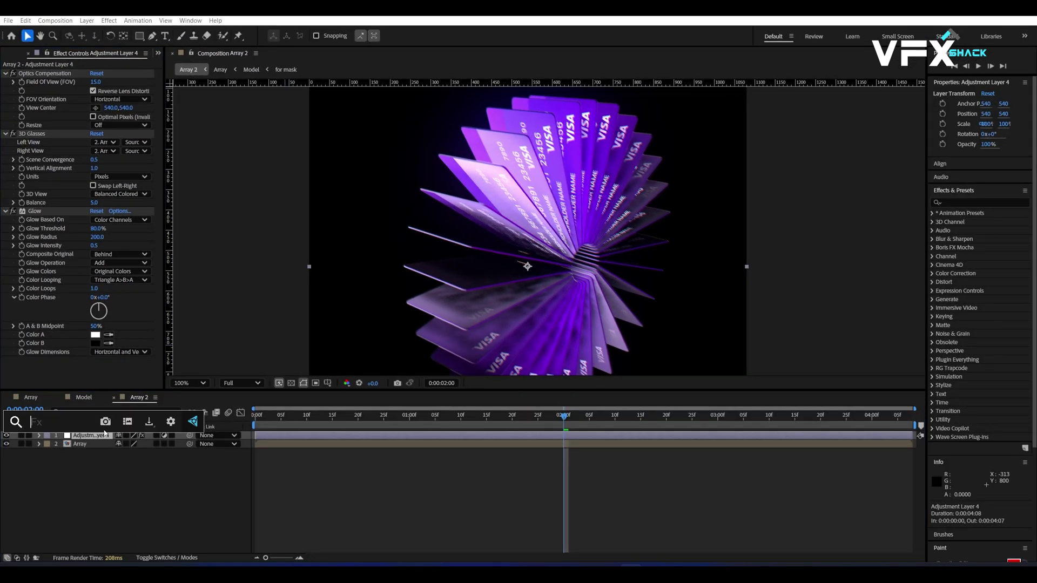
{"action": "type", "text": "curves"}
{"action": "key", "text": "Return"}
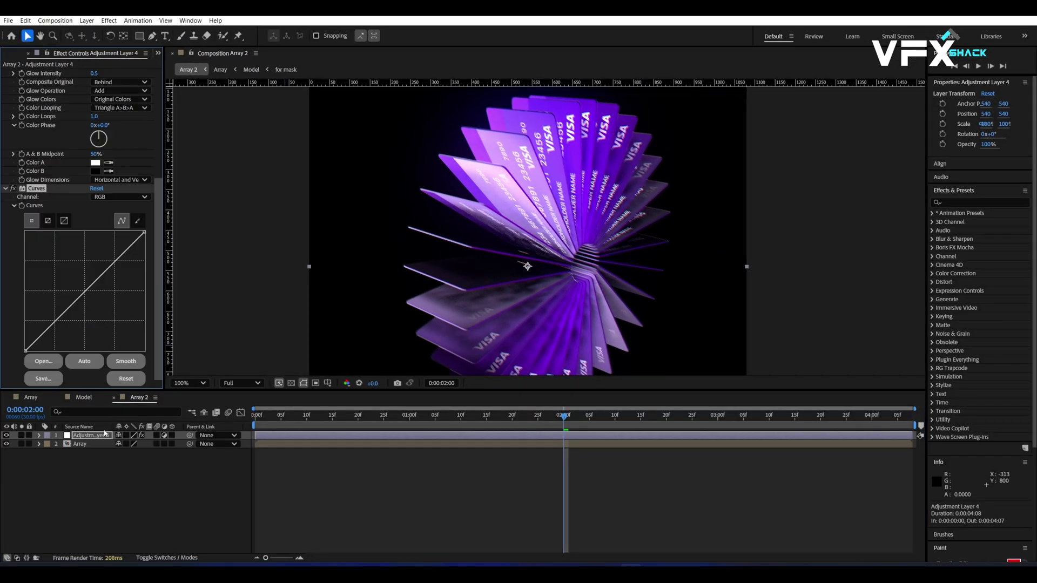
{"action": "left_click", "coordinate": [113, 261]}
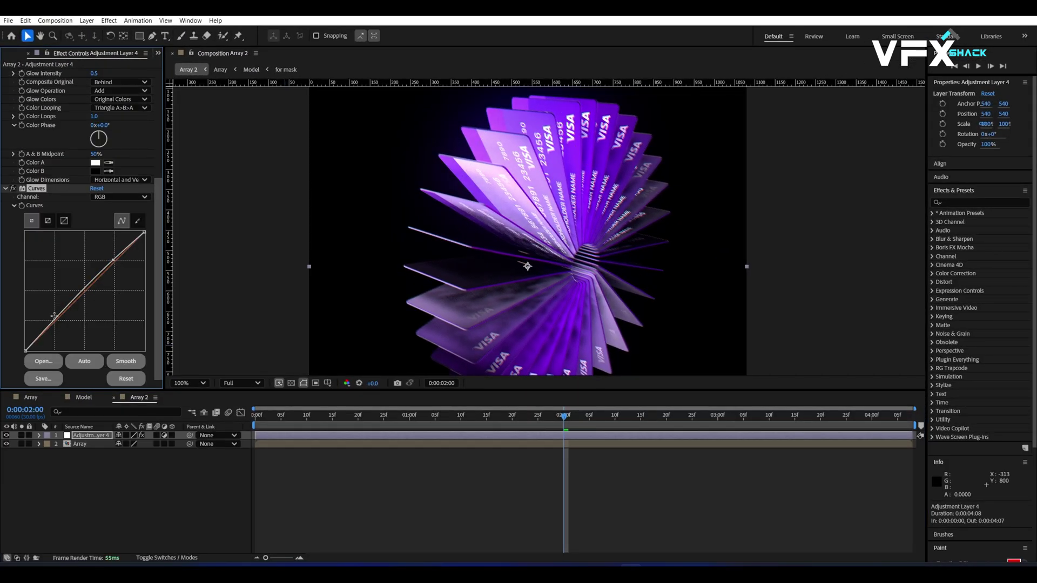
{"action": "left_click_drag", "start_coordinate": [55, 317], "coordinate": [58, 323]}
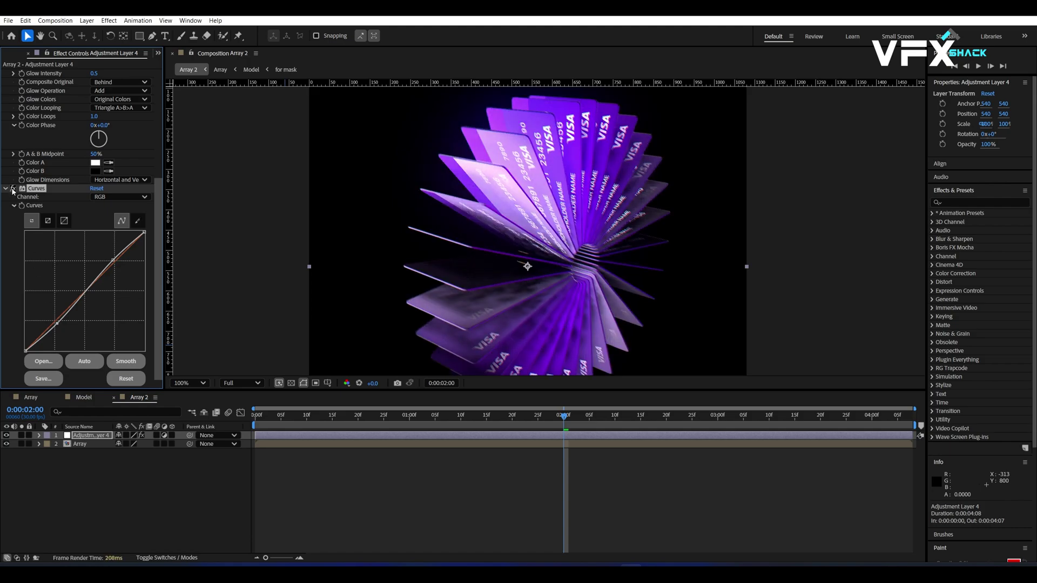
{"action": "left_click", "coordinate": [413, 481]}
{"action": "scroll", "coordinate": [536, 195], "scroll_direction": "down", "scroll_amount": 1}
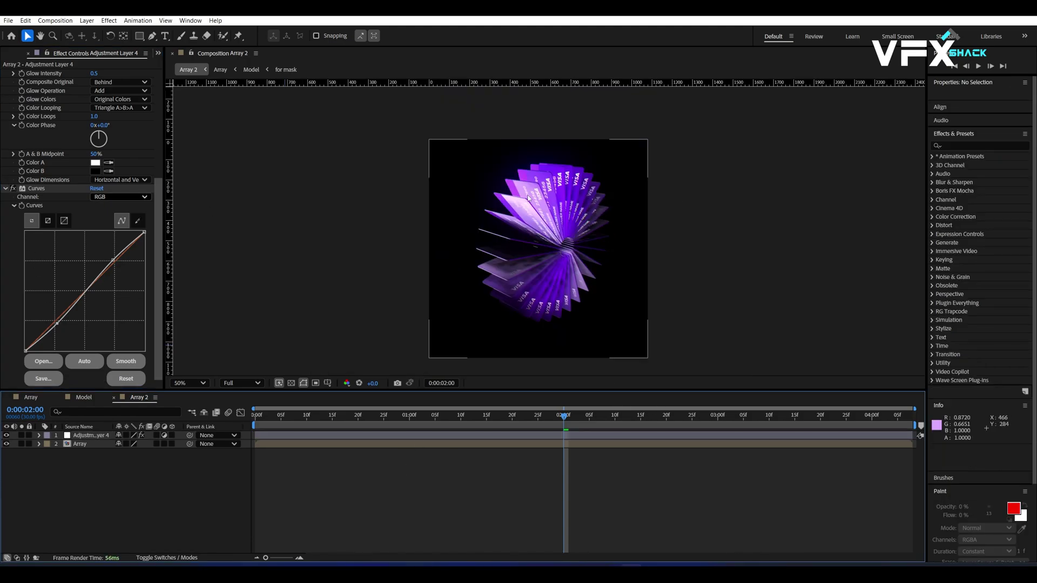
{"action": "key", "text": "shift+/"}
{"action": "key", "text": "ctrl+z"}
Change the Render Quality and shadow Resolution in the Array composition's Advanced 3D render options, and return to the Array 2 composition
{"action": "left_click", "coordinate": [32, 397]}
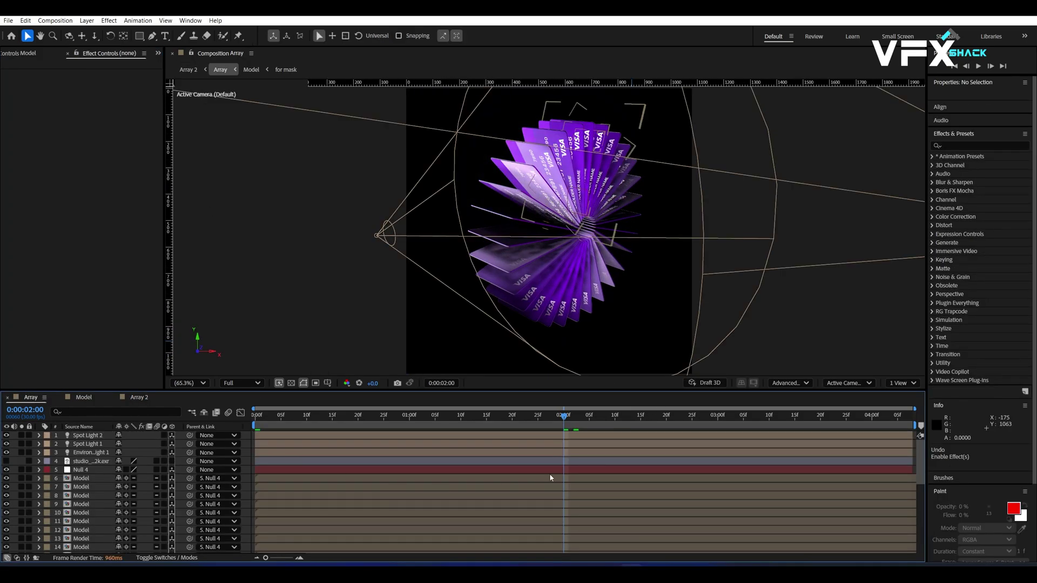
{"action": "left_click", "coordinate": [782, 384]}
{"action": "left_click", "coordinate": [789, 439]}
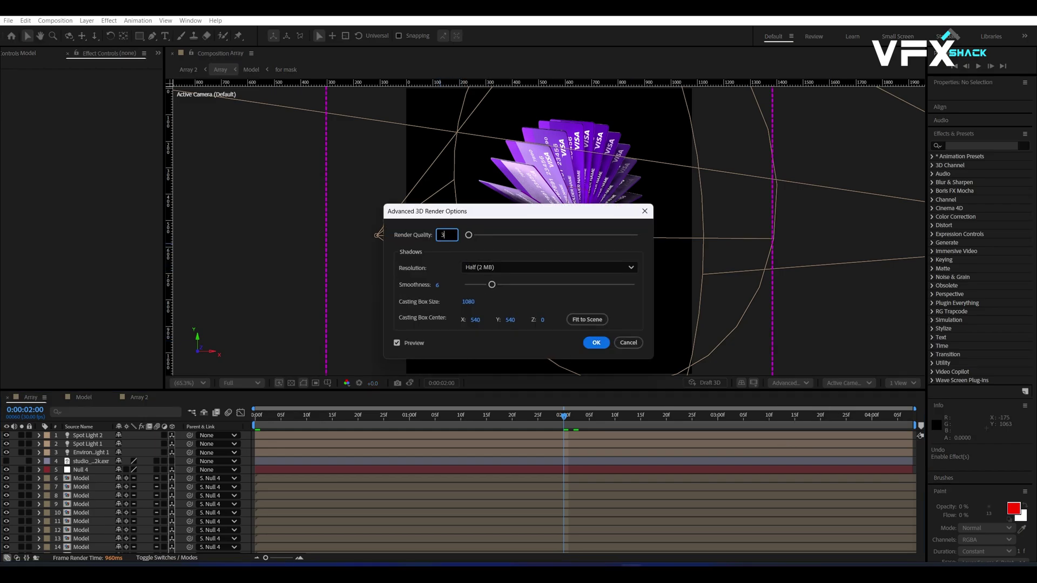
{"action": "left_click", "coordinate": [475, 268]}
{"action": "left_click", "coordinate": [484, 309]}
{"action": "left_click", "coordinate": [596, 344]}
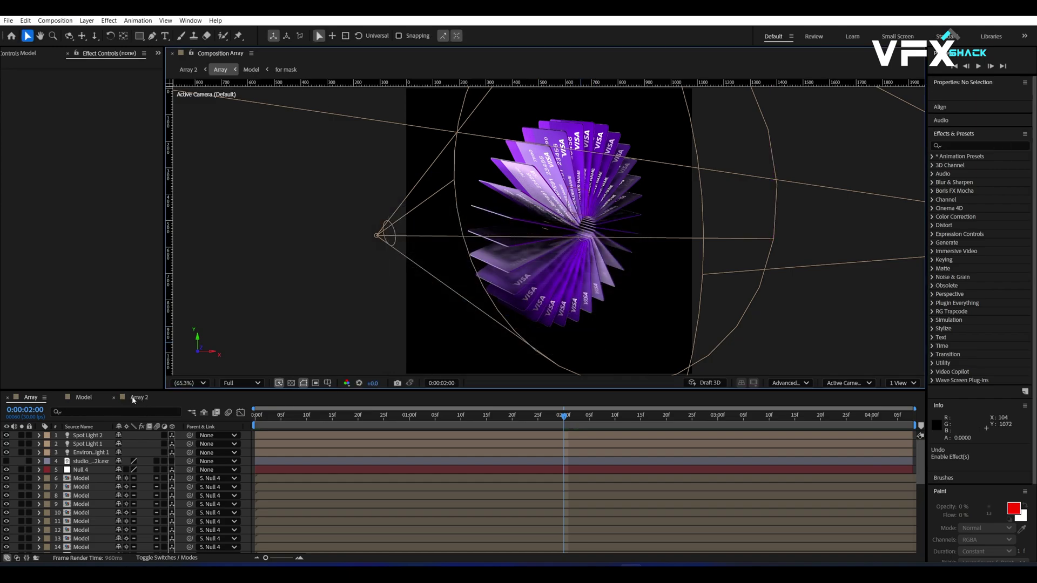
{"action": "left_click", "coordinate": [138, 398]}
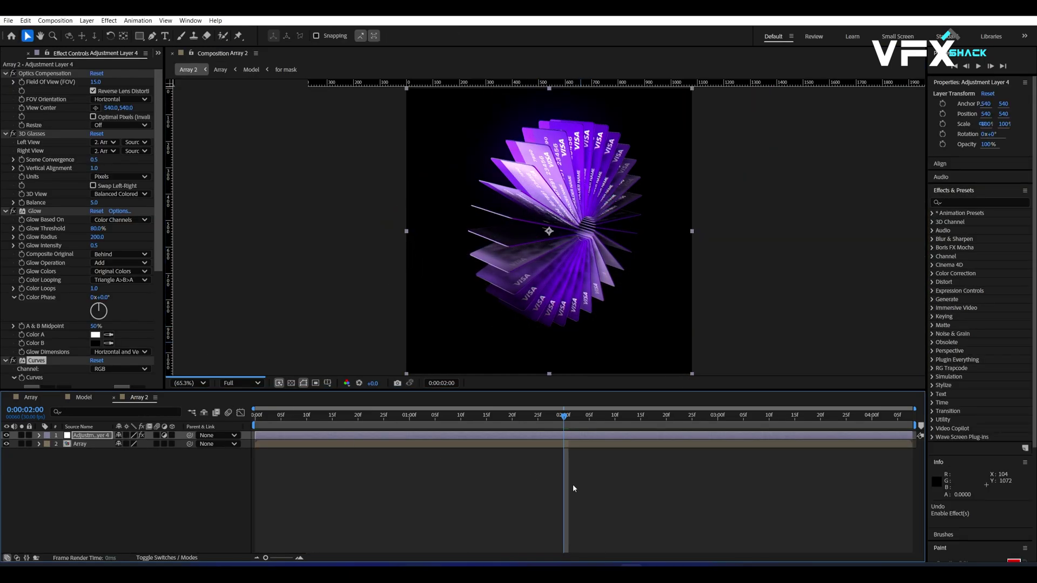